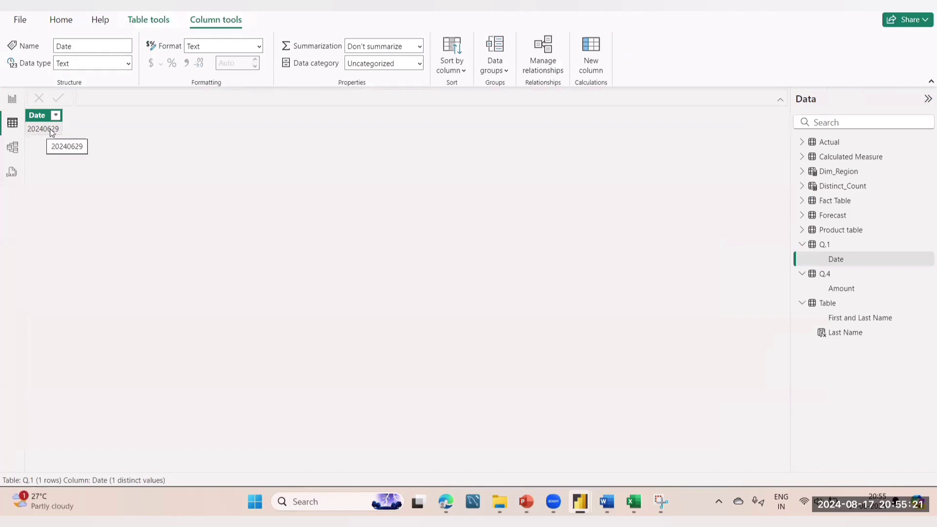
Step: Review the data types available for the Date column of table Q.1, leaving the type as it is
click(843, 263)
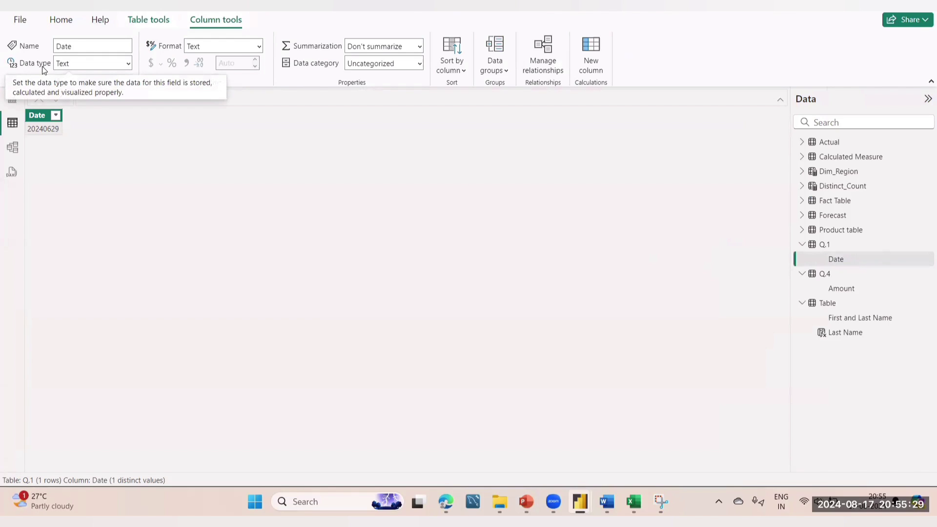
click(129, 67)
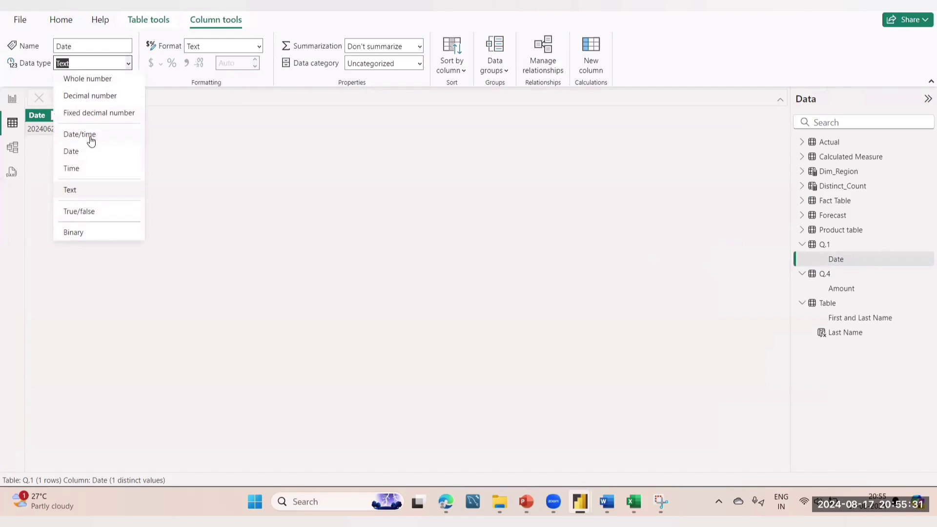
click(362, 171)
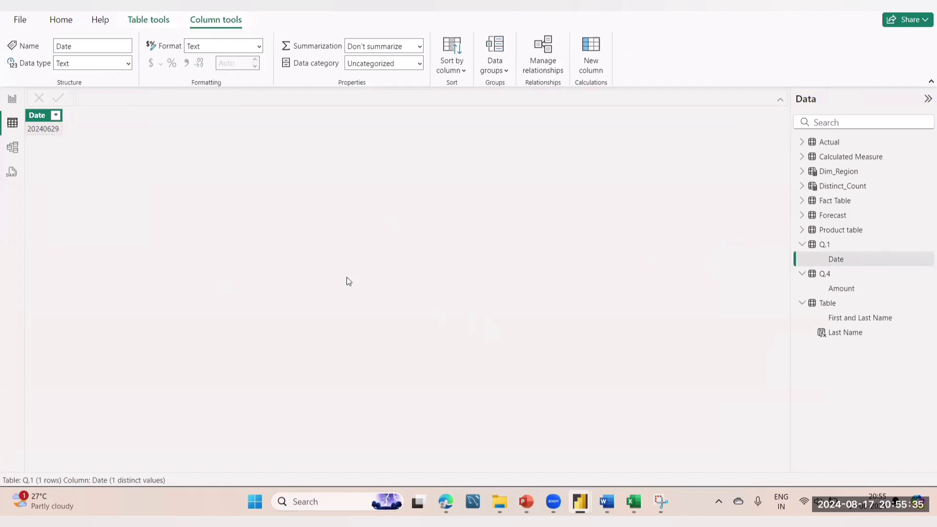
Step: Switch to the open Power Query Editor window to work on the Q.1 query
mouse_move(581, 502)
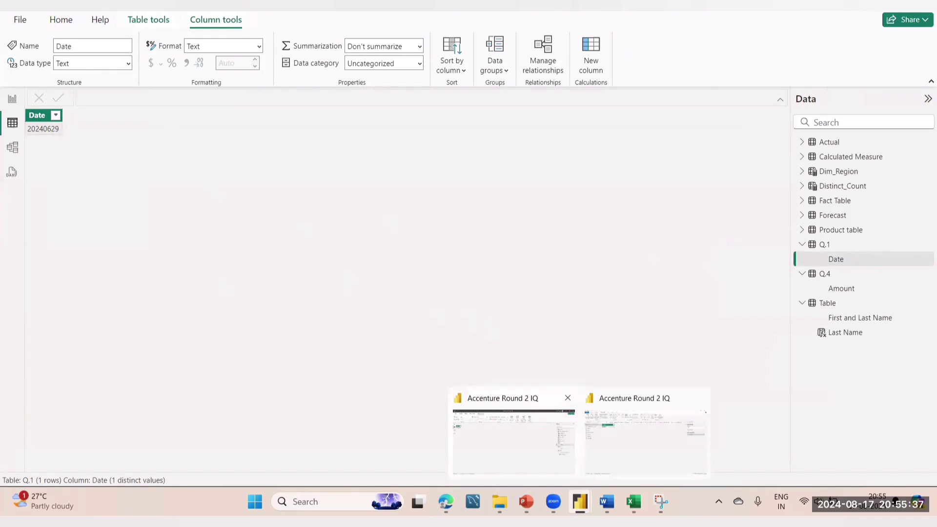
click(61, 19)
click(312, 68)
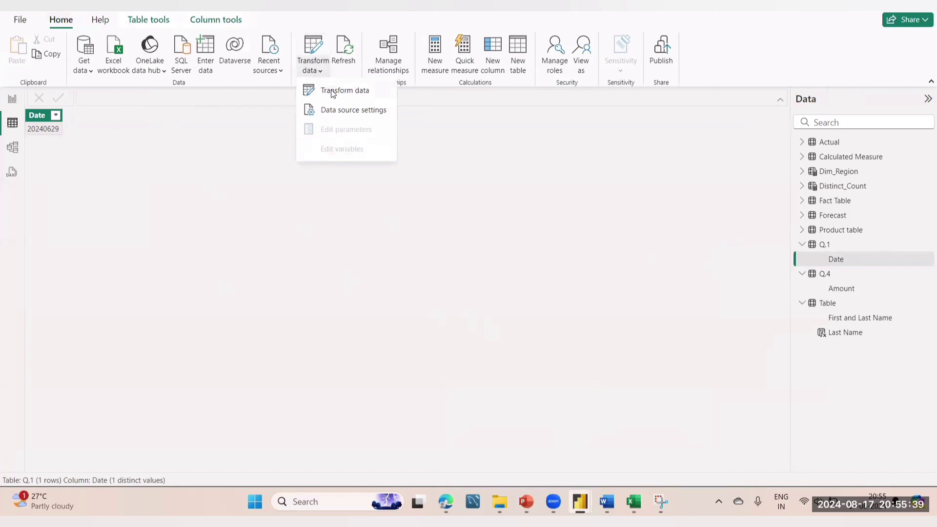
mouse_move(580, 501)
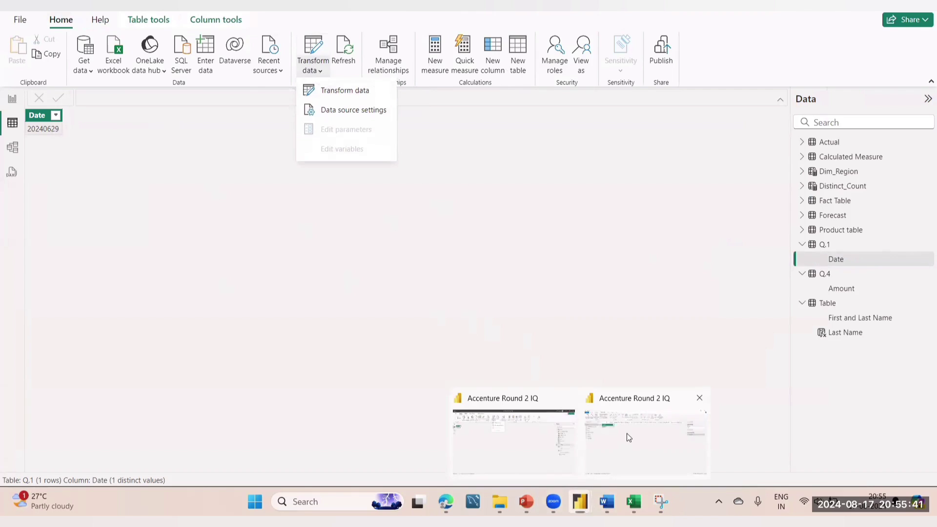
click(625, 435)
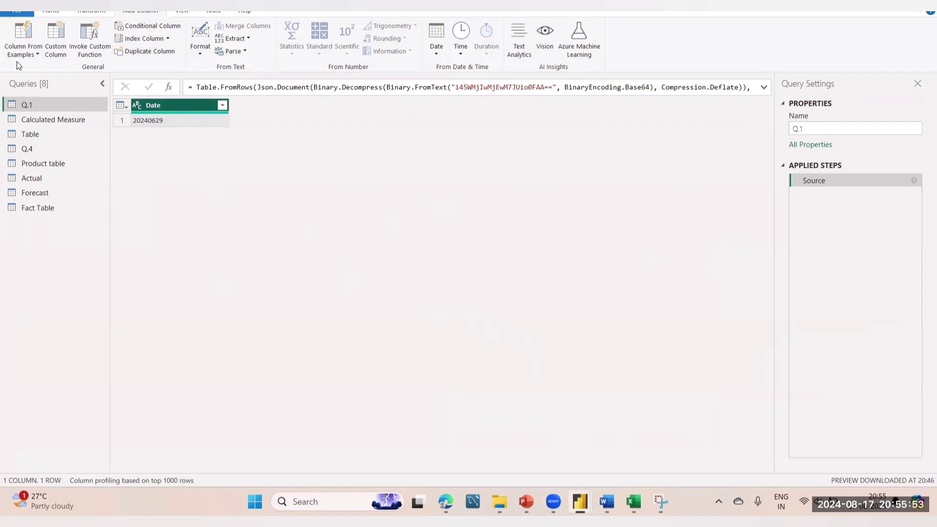
Step: Add a column from examples based on the selected Date column, using the suggested value 29-06-2024 (Date from Date)
click(32, 55)
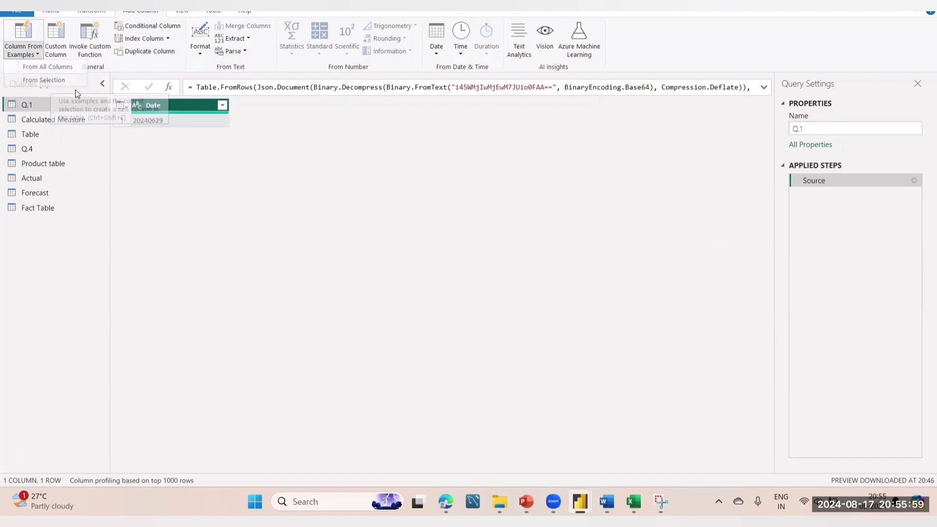
click(50, 81)
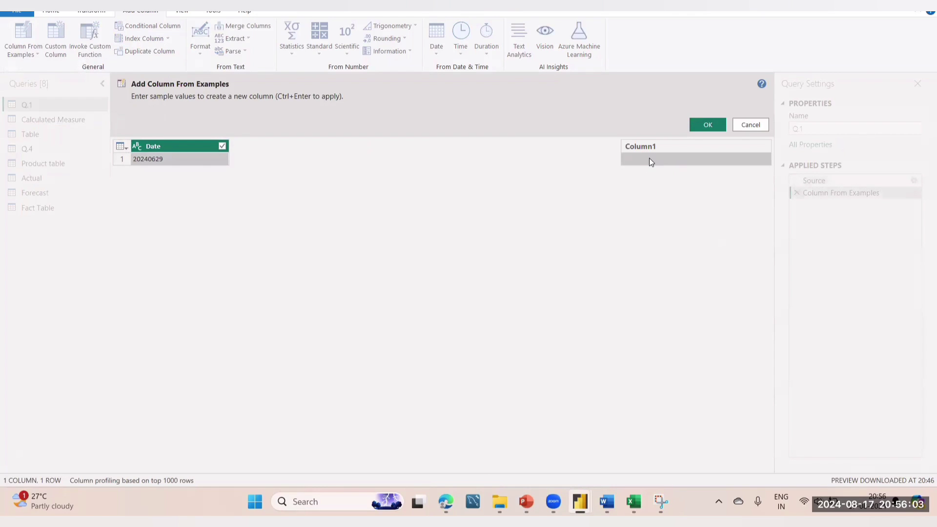
click(651, 161)
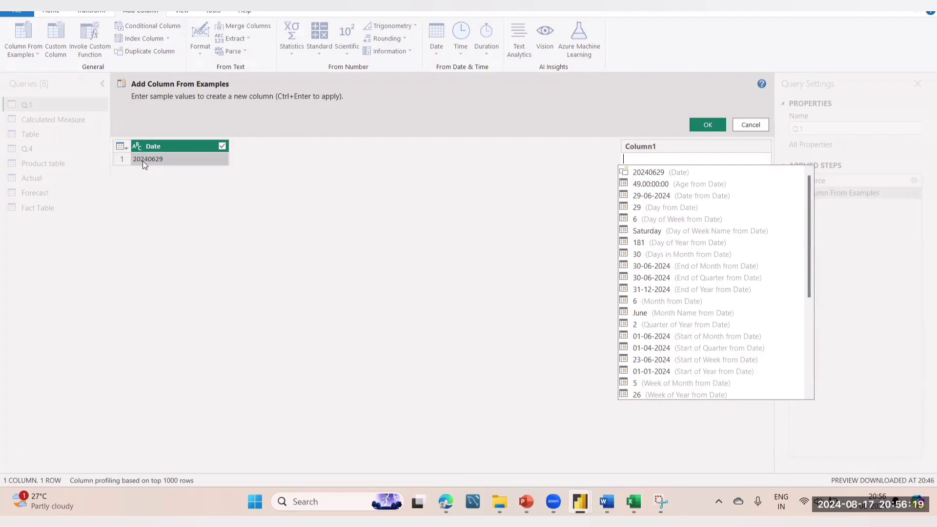
click(656, 198)
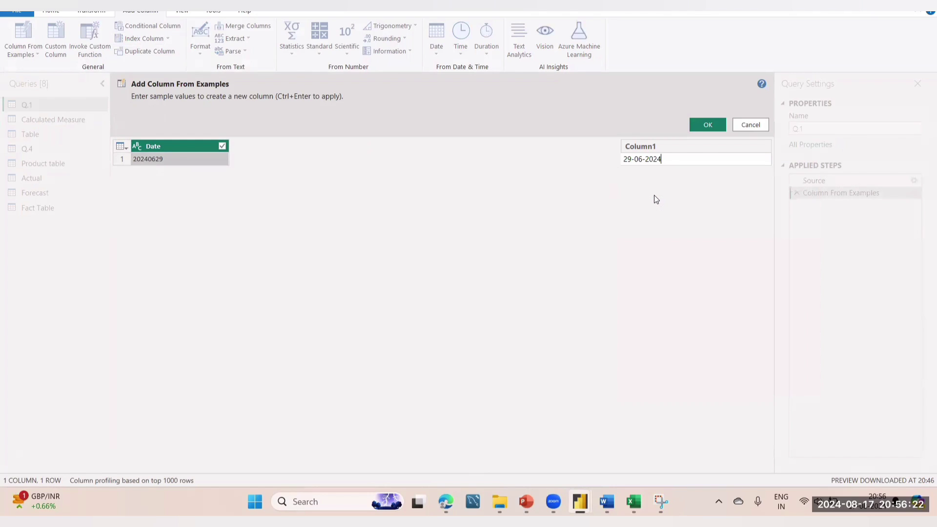
click(704, 125)
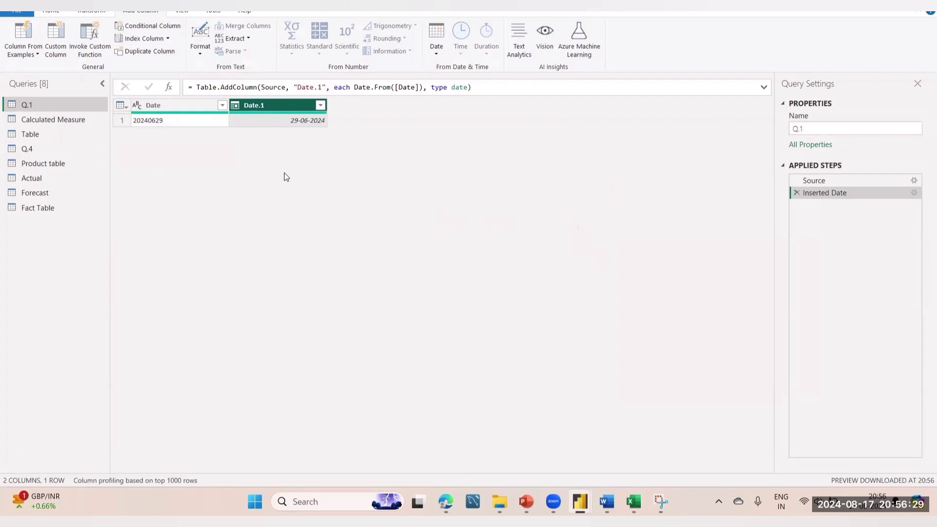
Step: Close the Power Query Editor and apply the pending query changes to the model
click(49, 11)
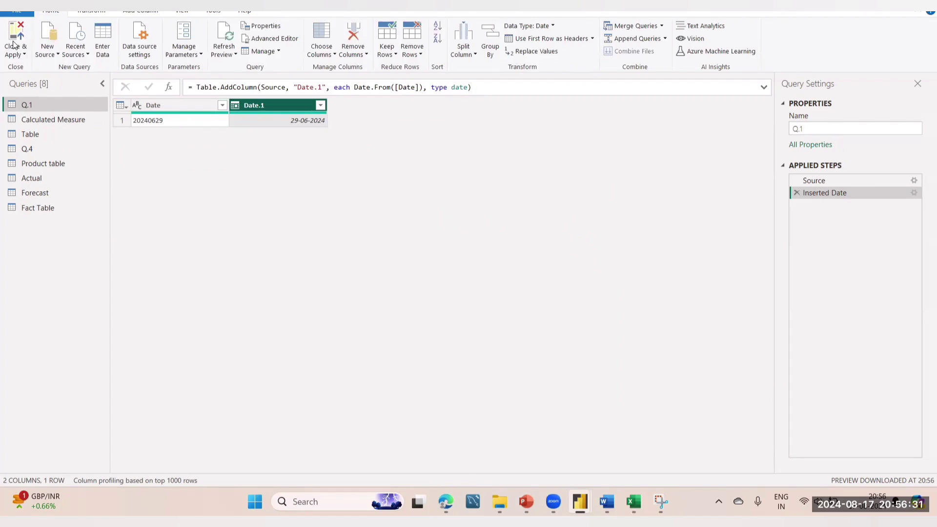
click(13, 44)
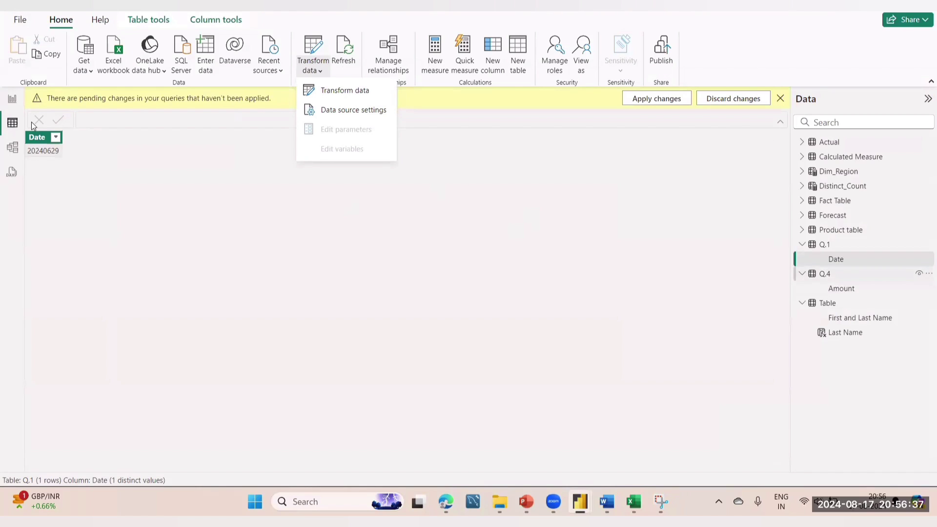
click(651, 103)
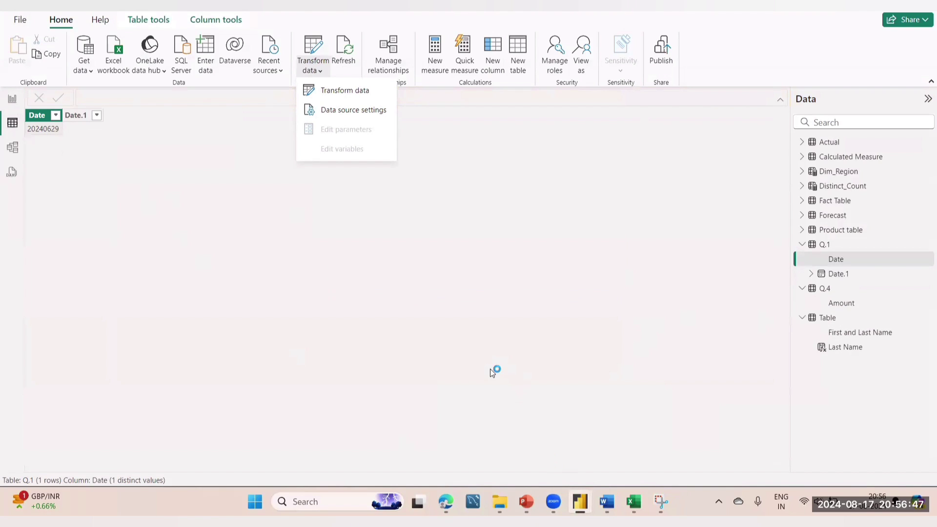
Step: Read the question 2 slide in PowerPoint and examine the Last Name column's DAX formula in Power BI
click(526, 502)
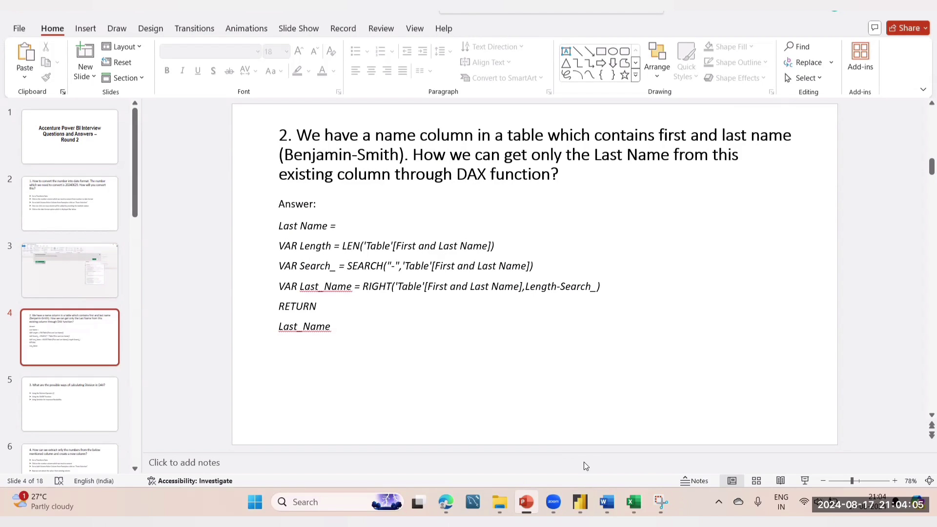
click(580, 502)
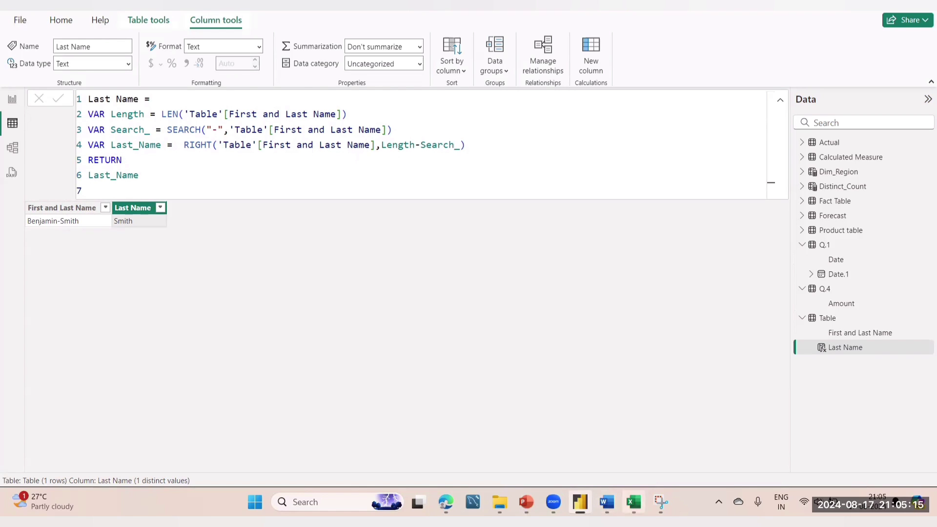
Step: Switch to Excel and examine the full-name example with its Length and Search rows on sheet Q.2
click(634, 502)
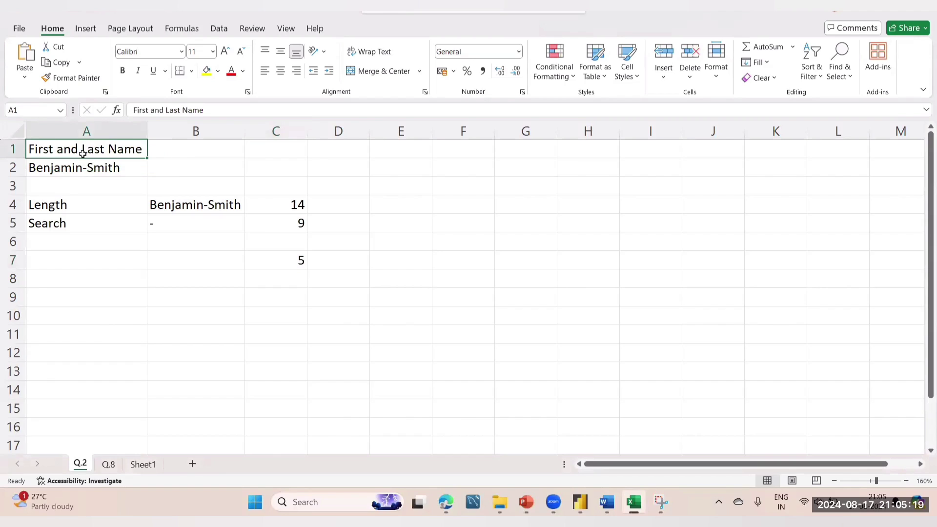
key(shift+Down)
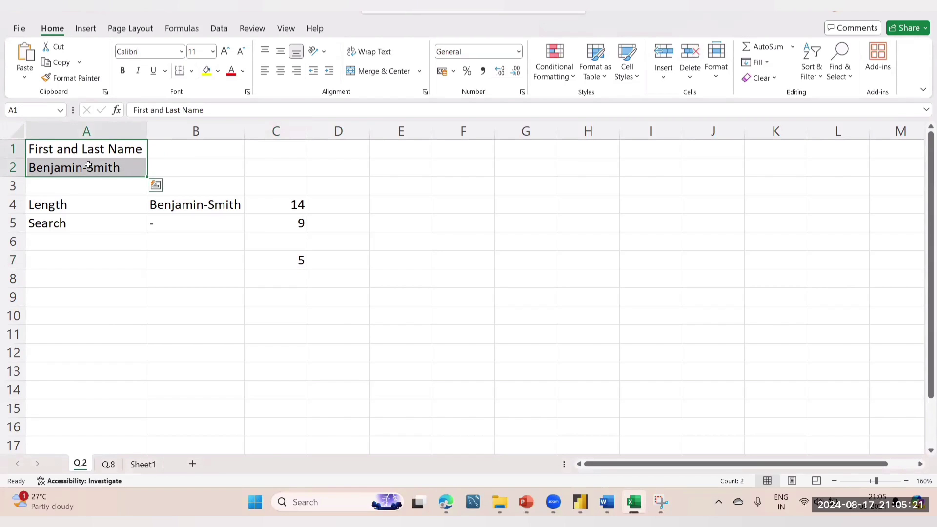
click(80, 170)
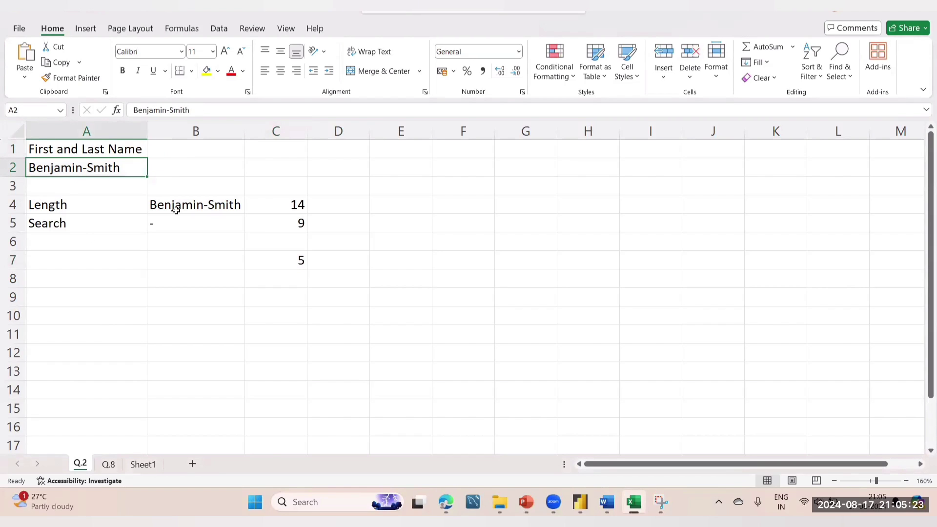
click(61, 206)
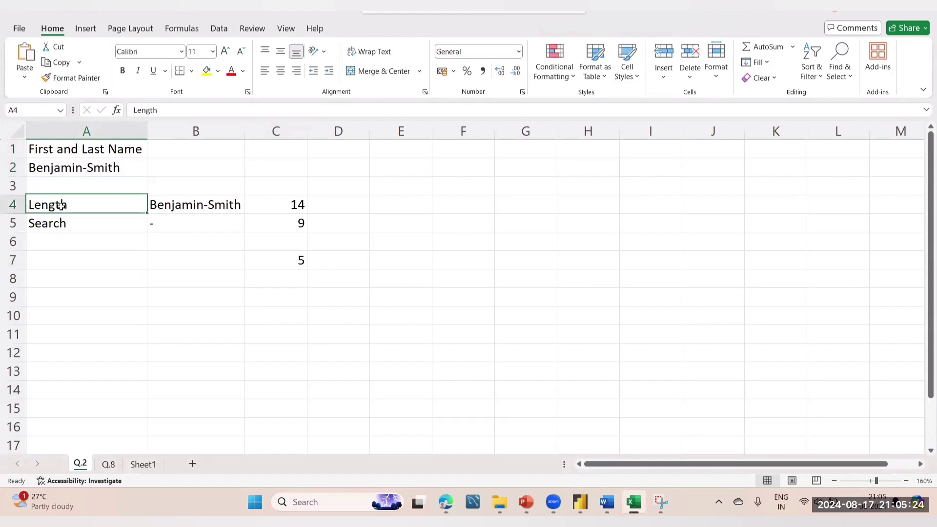
click(212, 205)
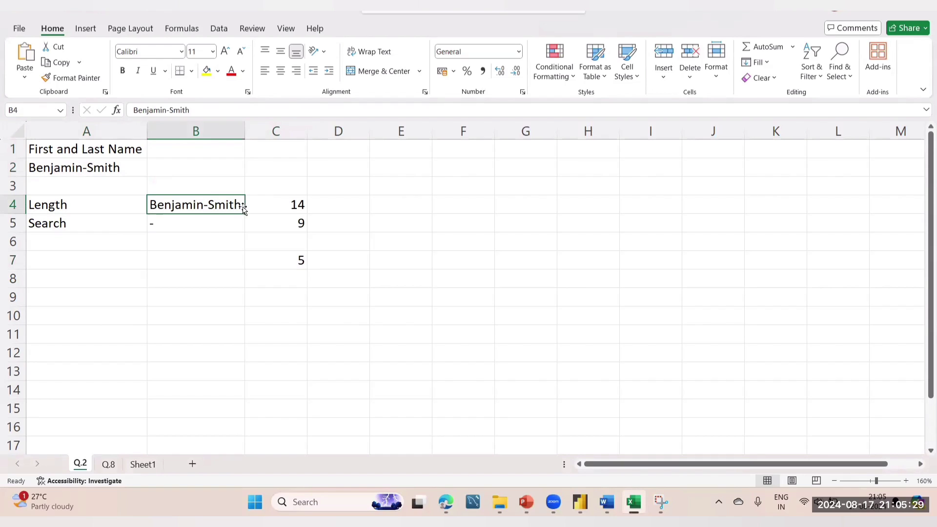
click(289, 205)
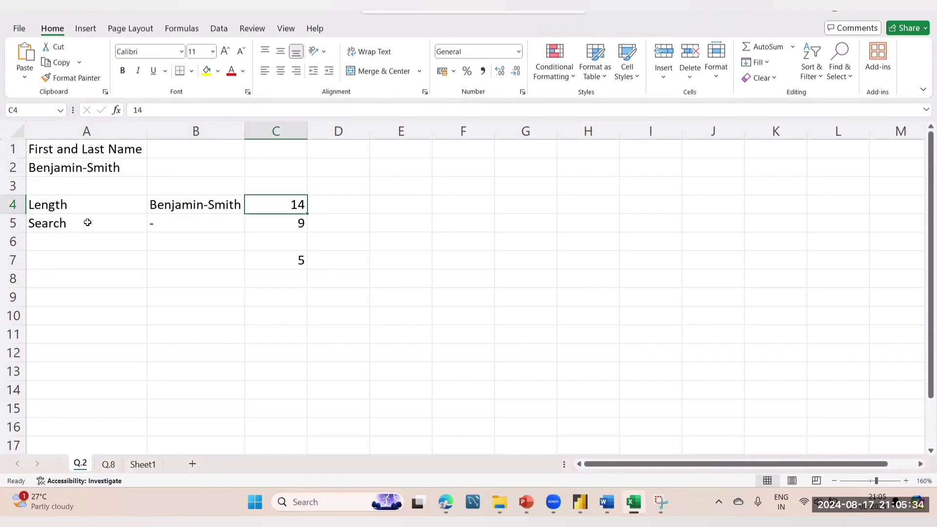
click(189, 223)
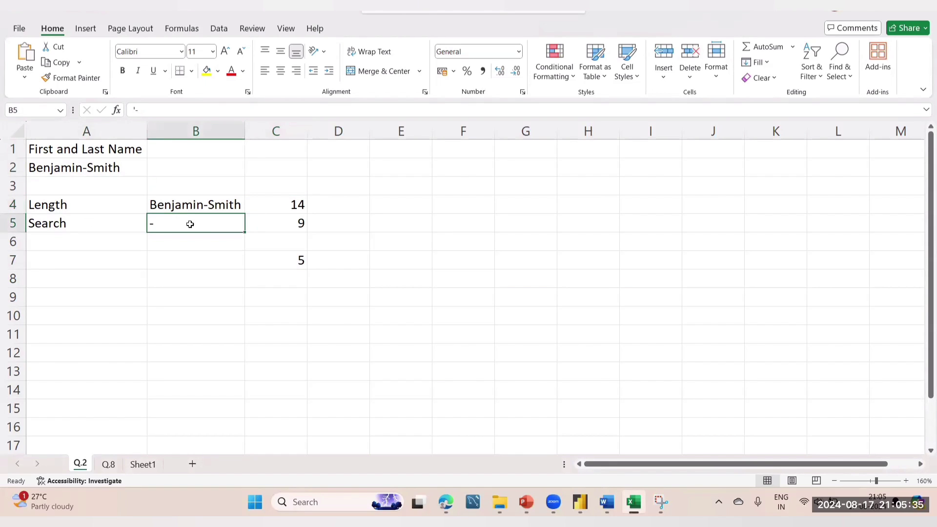
click(289, 223)
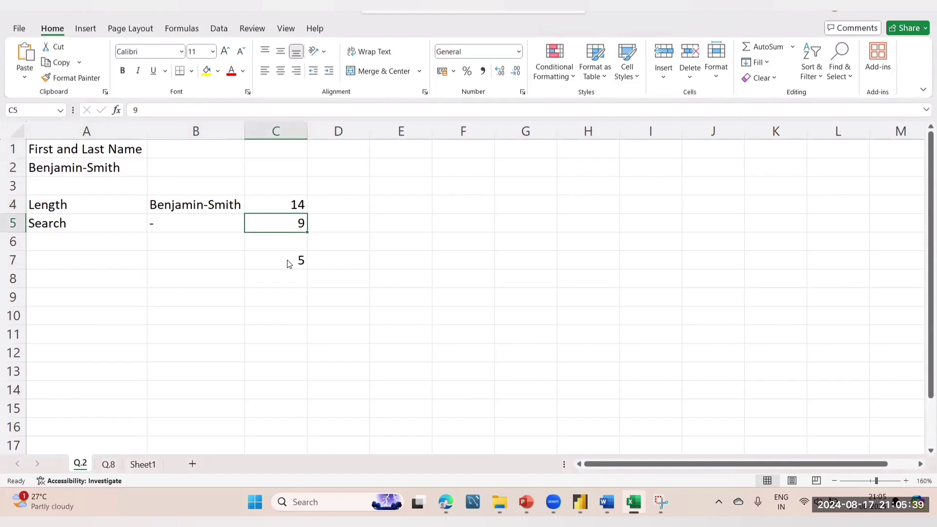
Step: Compare the RIGHT function's Length-Search_ argument in Power BI with the C4-C5 subtraction in the Excel example
key(alt+Tab)
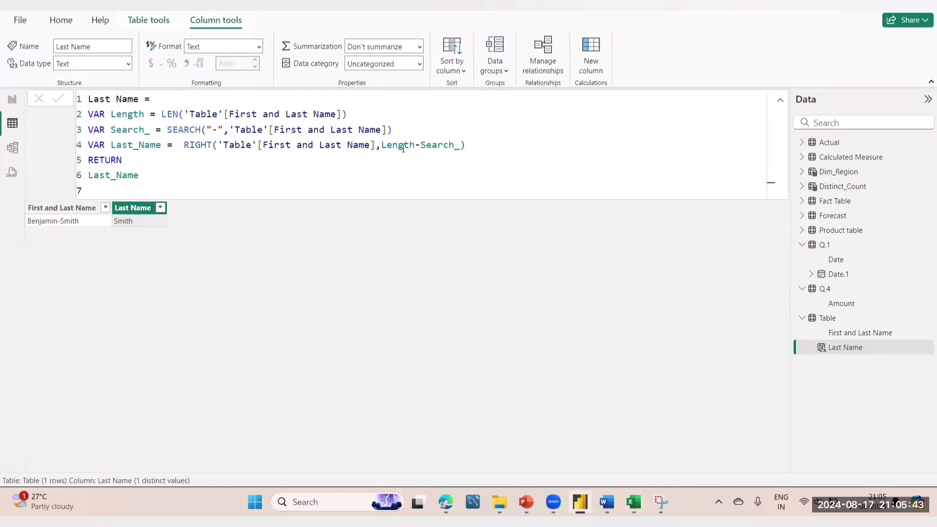
key(alt+Tab)
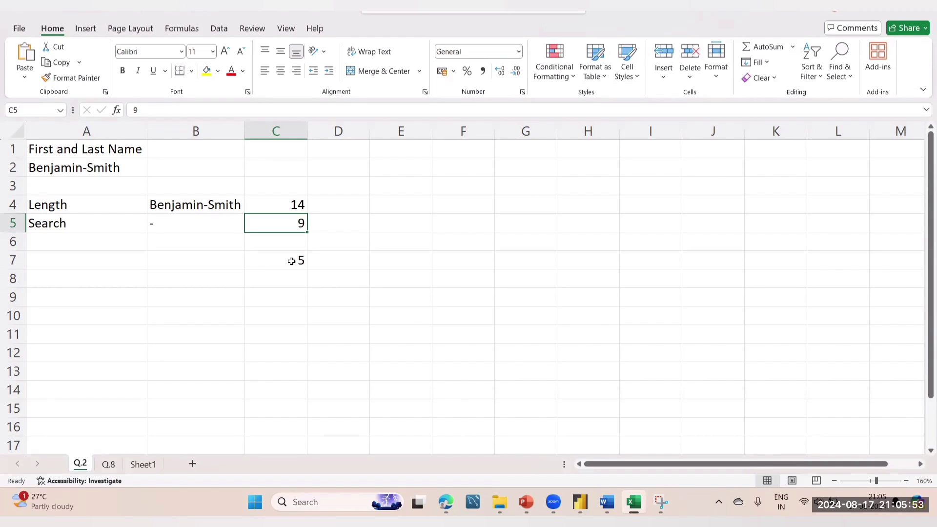
click(292, 204)
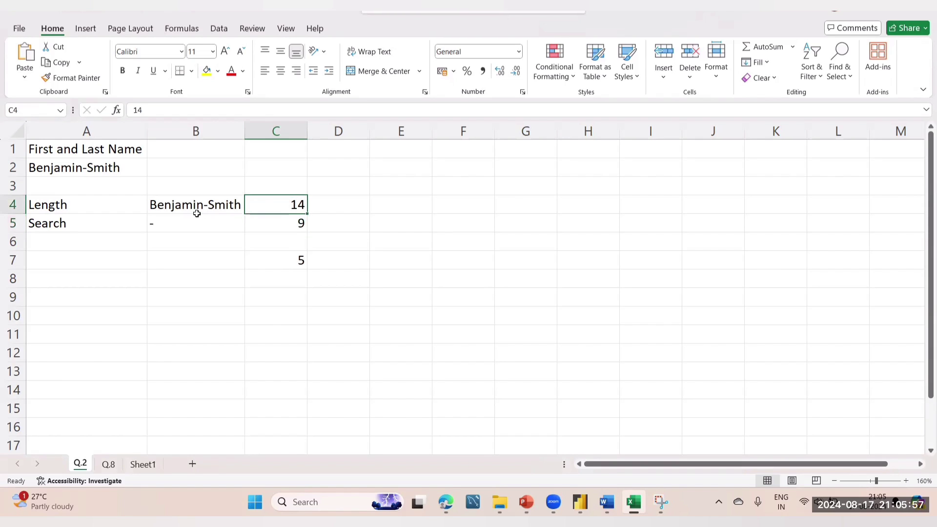
click(279, 225)
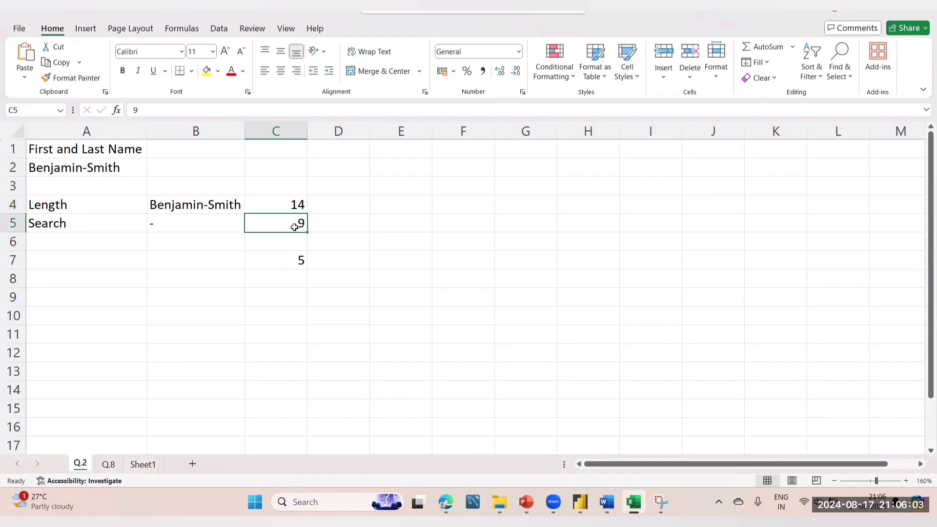
click(285, 260)
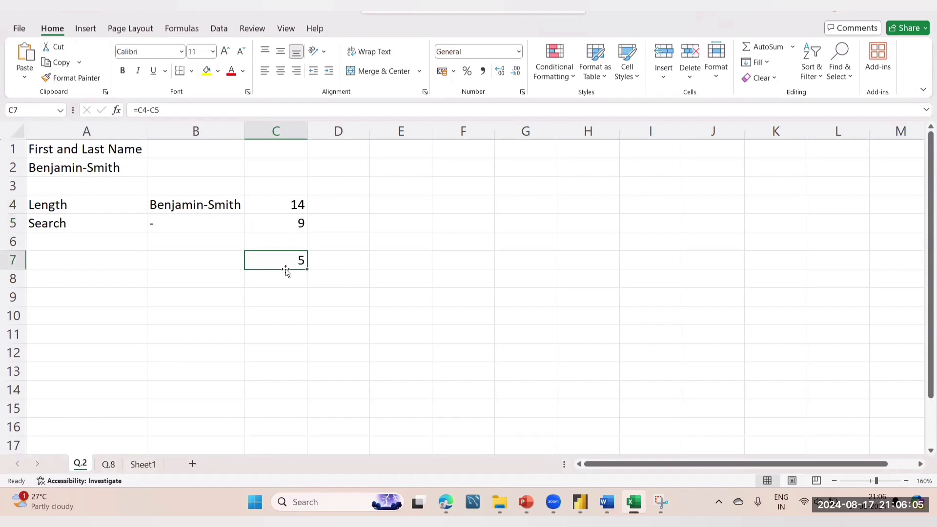
key(alt+Tab)
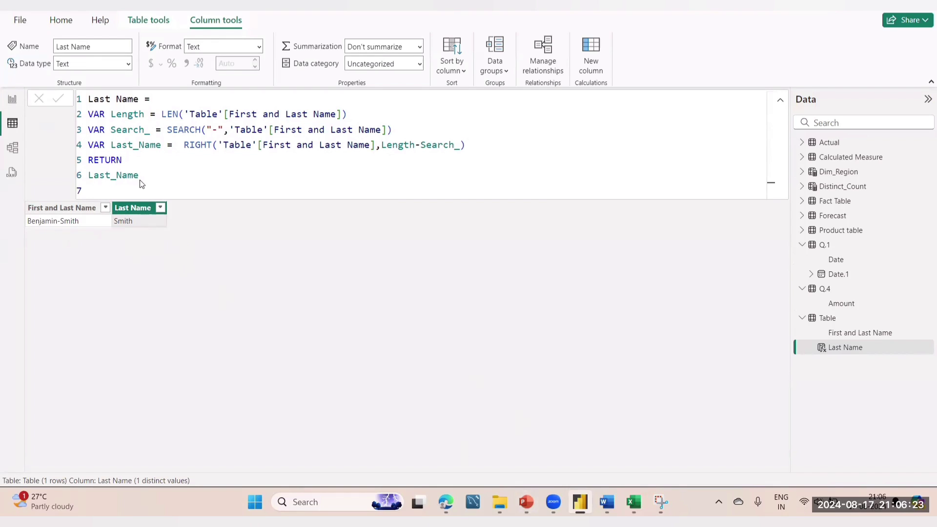
Step: Read the question 4 slide on extracting numbers in PowerPoint, and return to Power BI to view the Q.4 Amount column
click(526, 502)
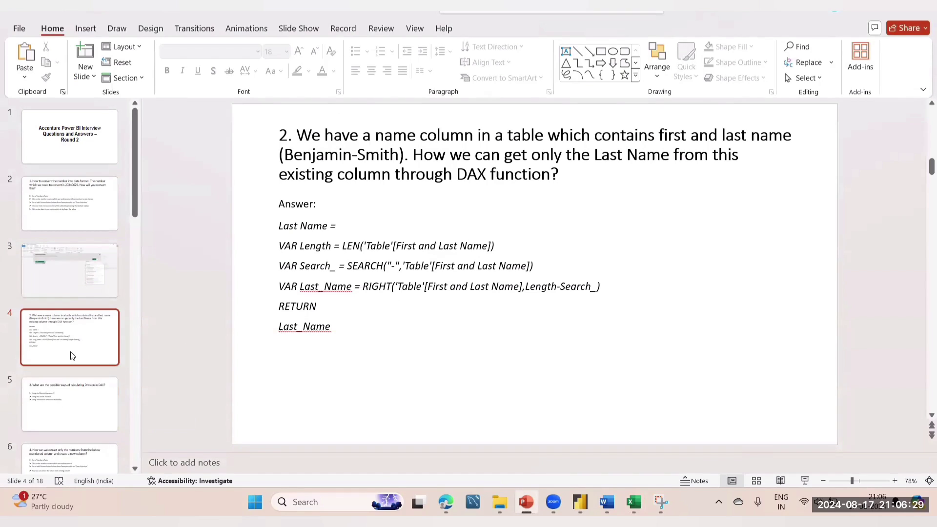
key(Down)
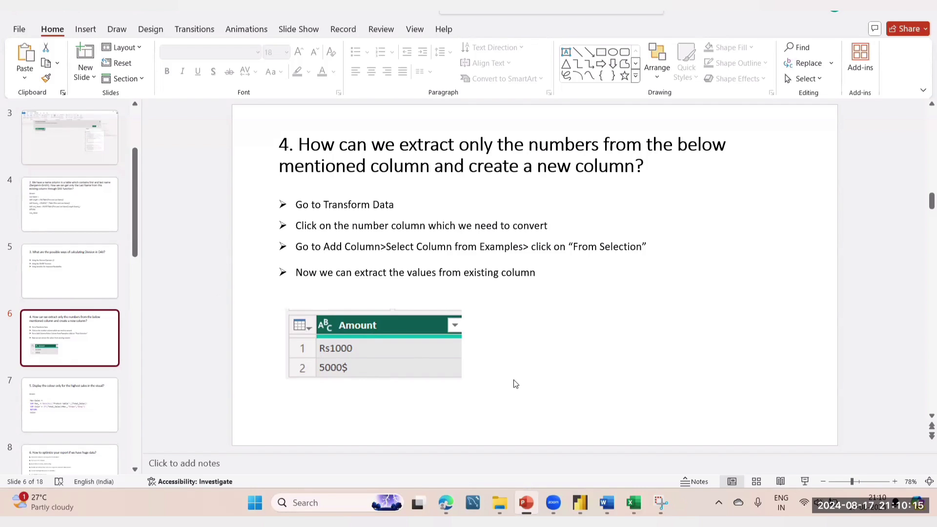
mouse_move(581, 503)
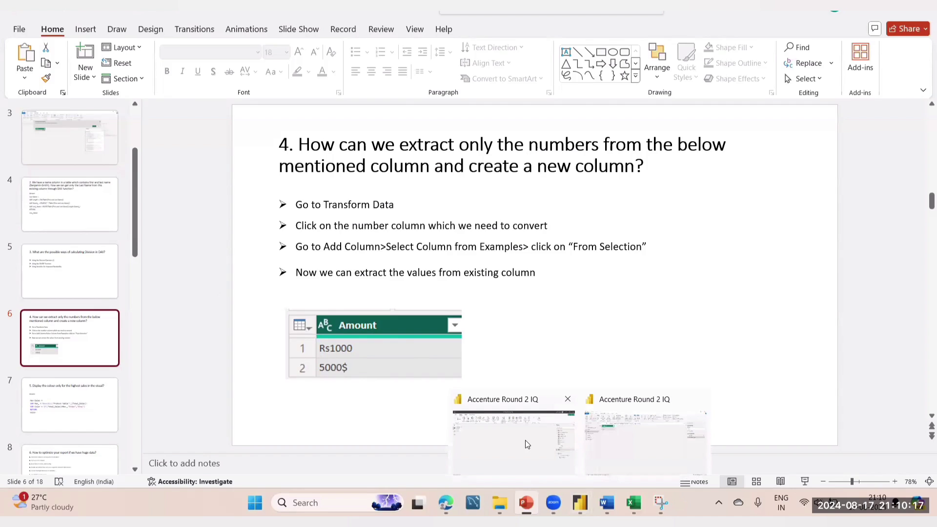
click(526, 444)
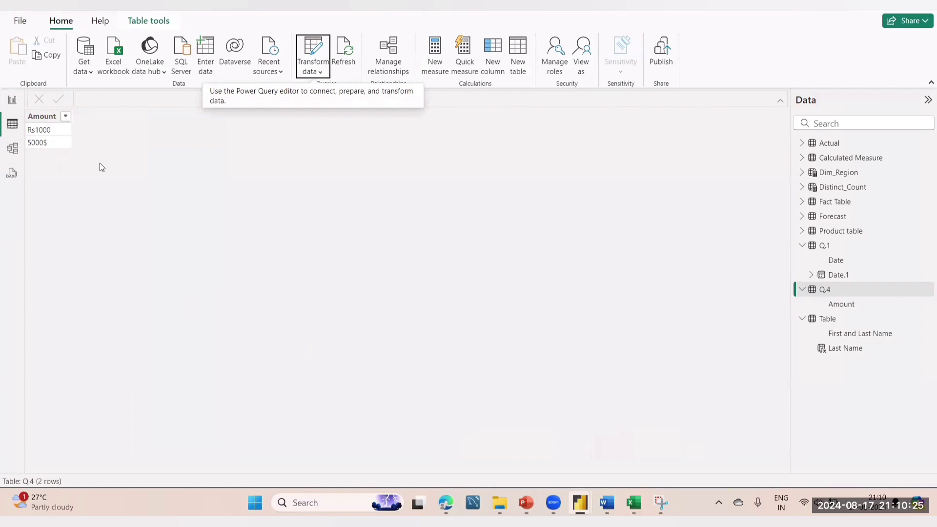
Step: Open the Q.4 query in the Power Query editor and start a column from examples based on the selected Amount column
click(317, 72)
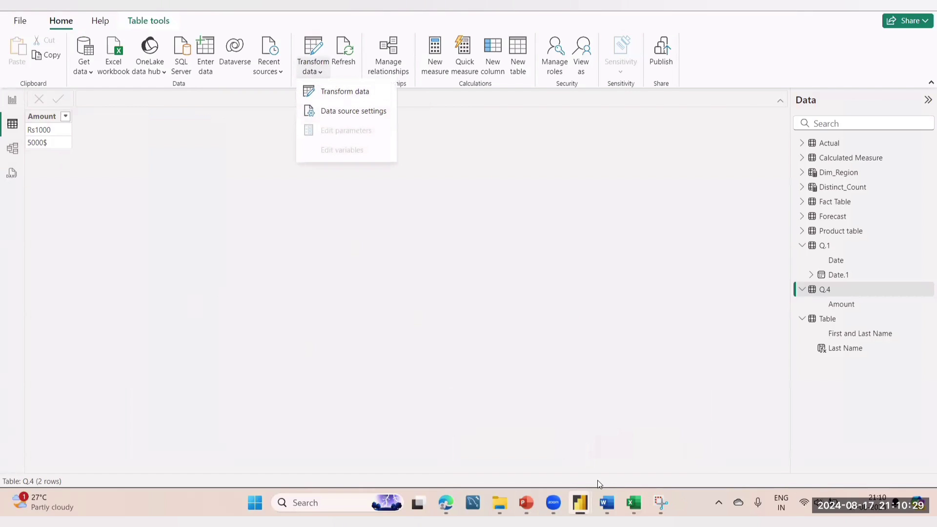
mouse_move(580, 502)
click(652, 444)
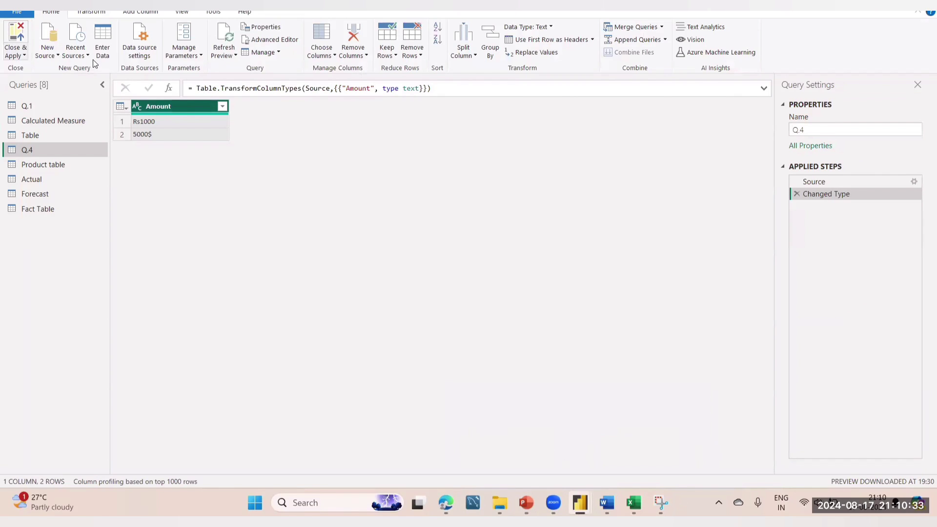
click(138, 12)
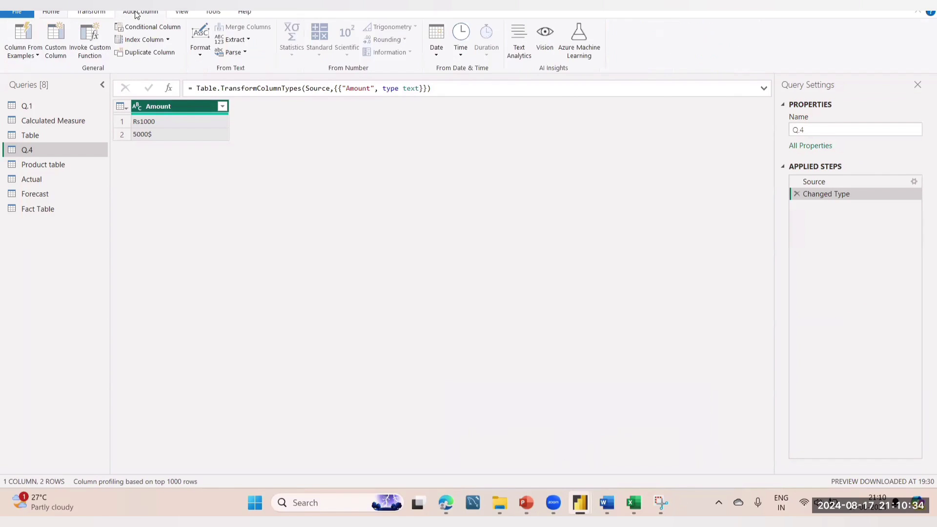
click(22, 58)
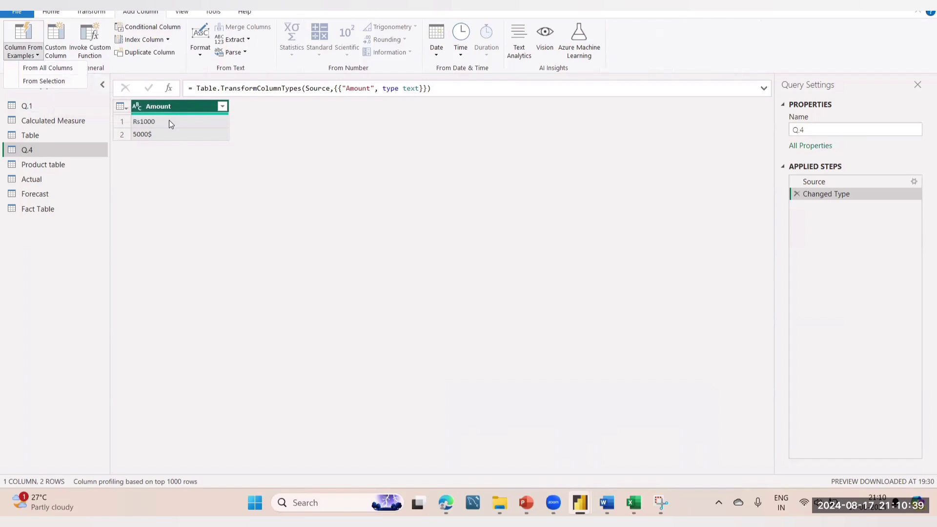
click(39, 81)
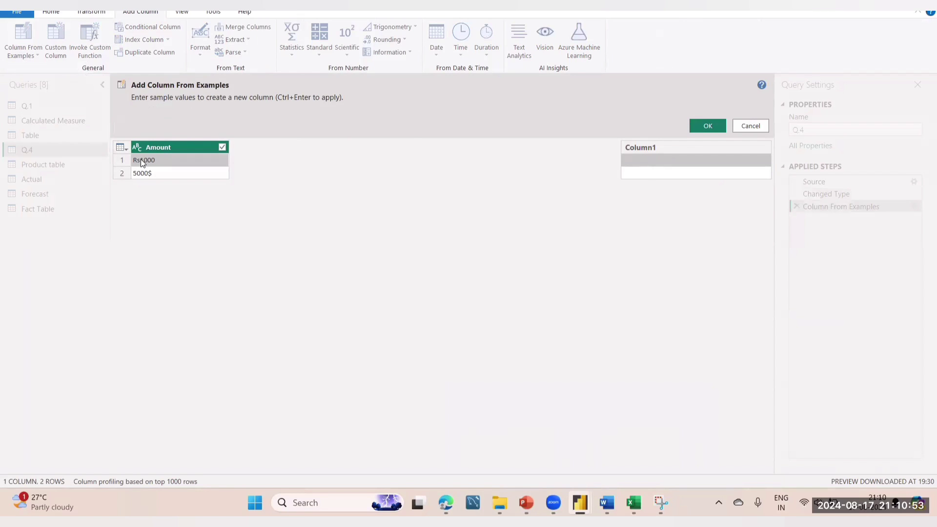
Step: Create the example-based column from sample values 1000 and 5000, and close the Power Query editor with the changes applied
click(632, 165)
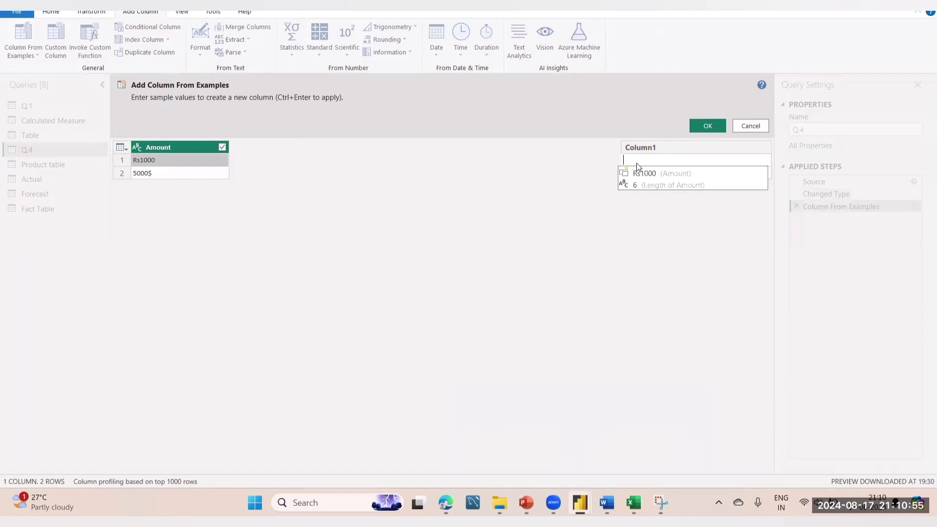
text(1000)
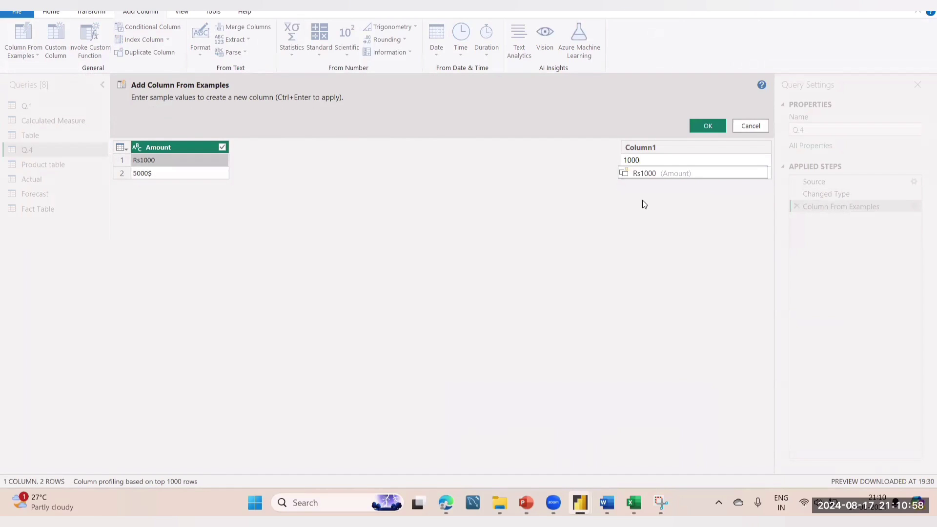
key(Return)
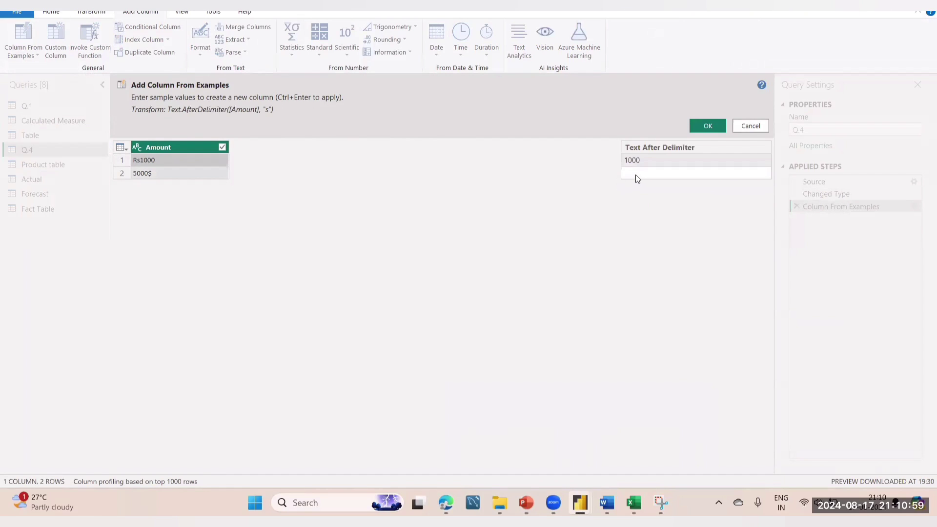
click(636, 174)
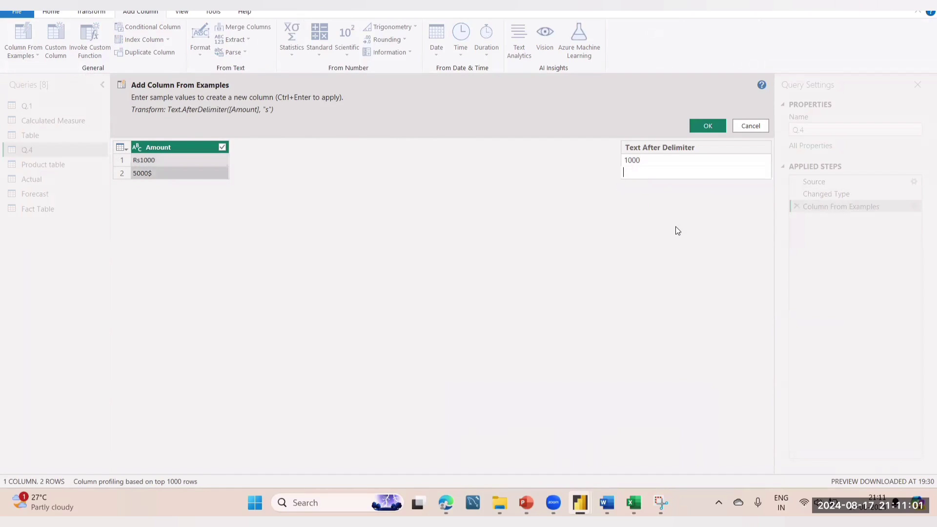
text(5000)
click(709, 126)
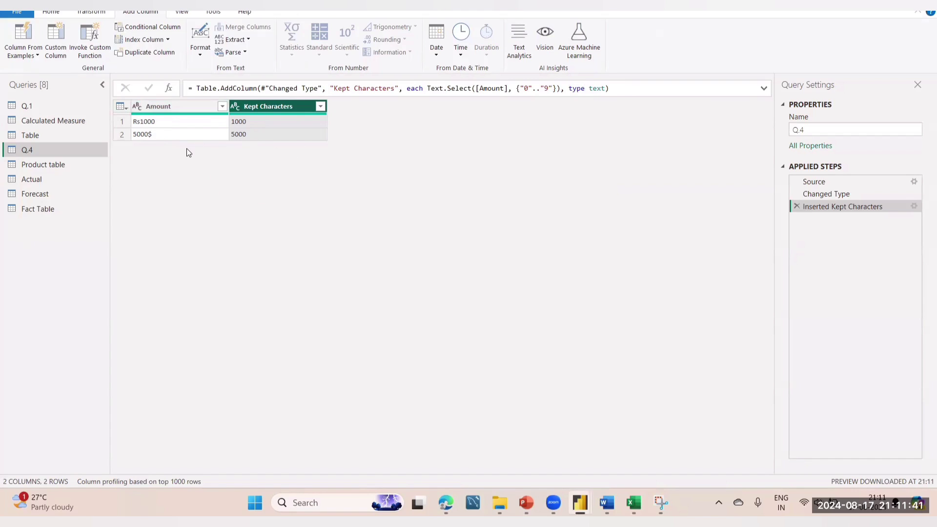
click(57, 12)
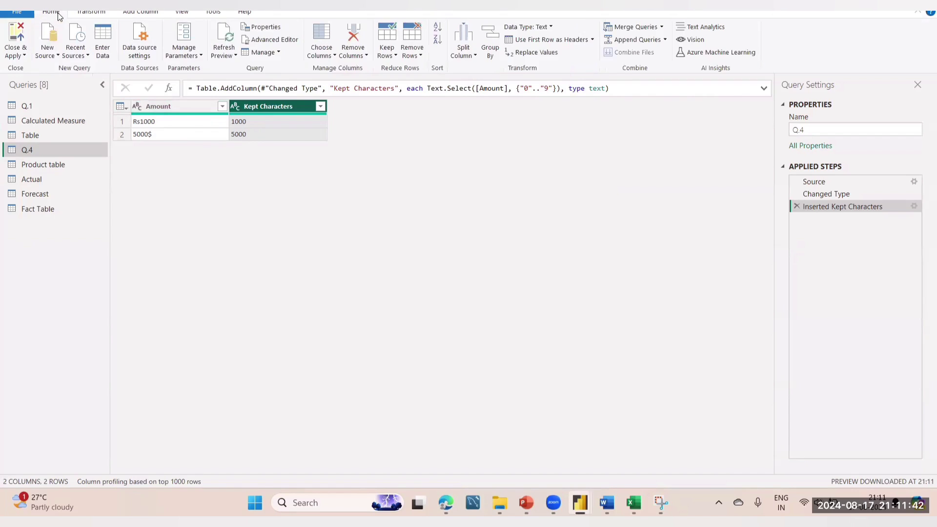
click(24, 29)
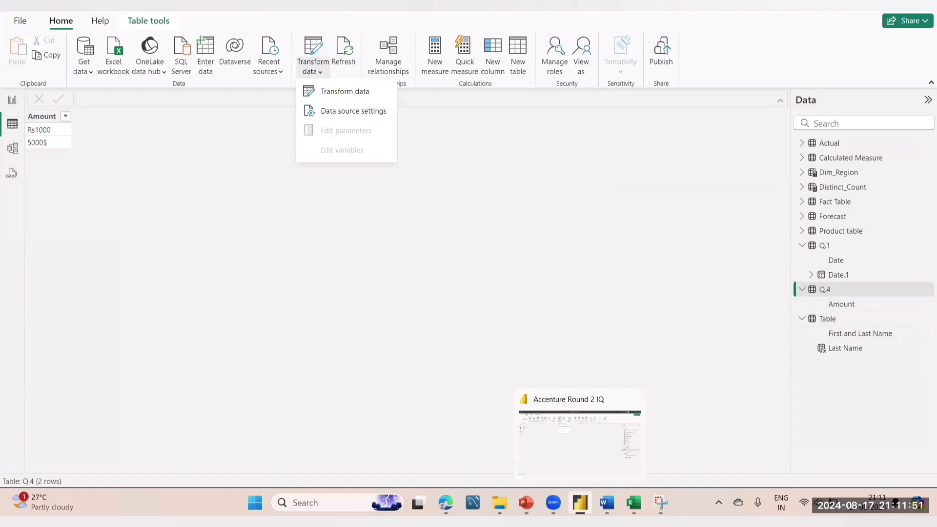
Step: Read the question 5 slide on colouring the highest sales in PowerPoint, and return to the Max-Sales measure in Power BI
click(527, 503)
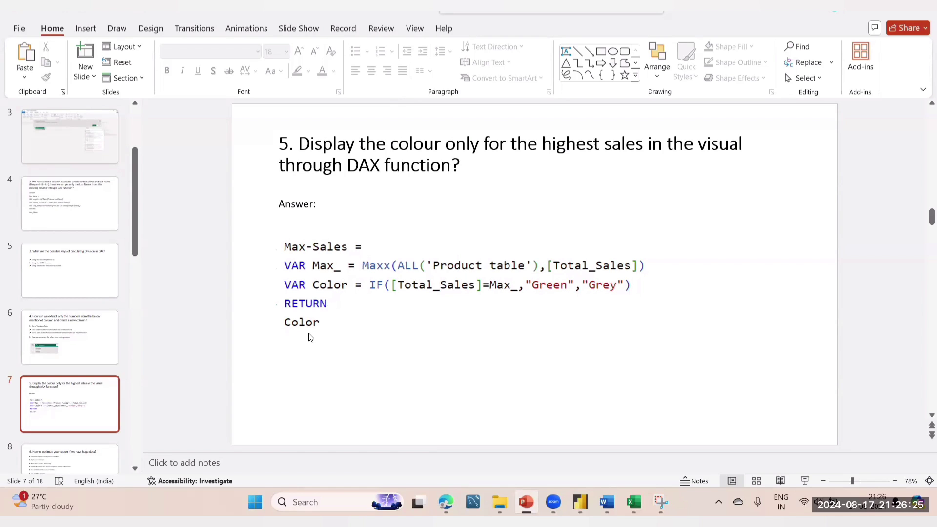
click(579, 501)
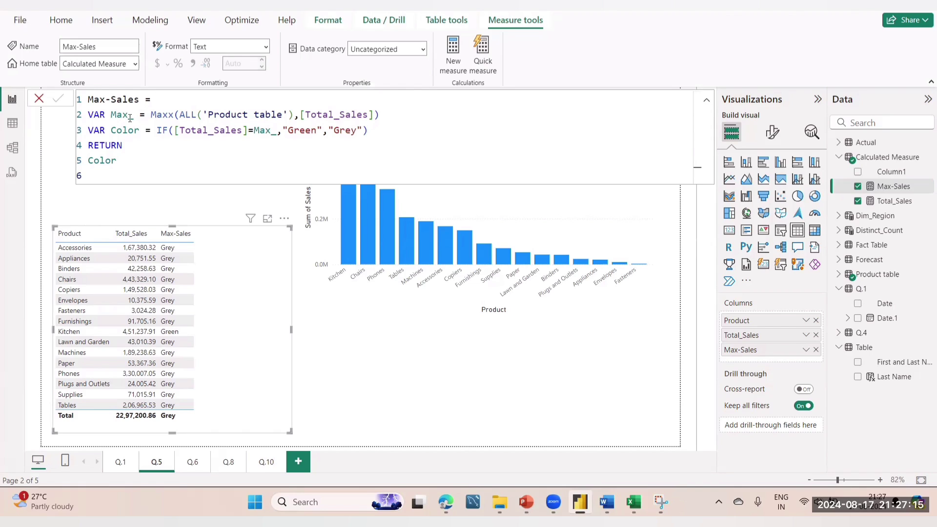
Step: Change the Max-Sales measure to return the Max_ variable instead of Color, and commit the formula
drag(129, 160, 79, 161)
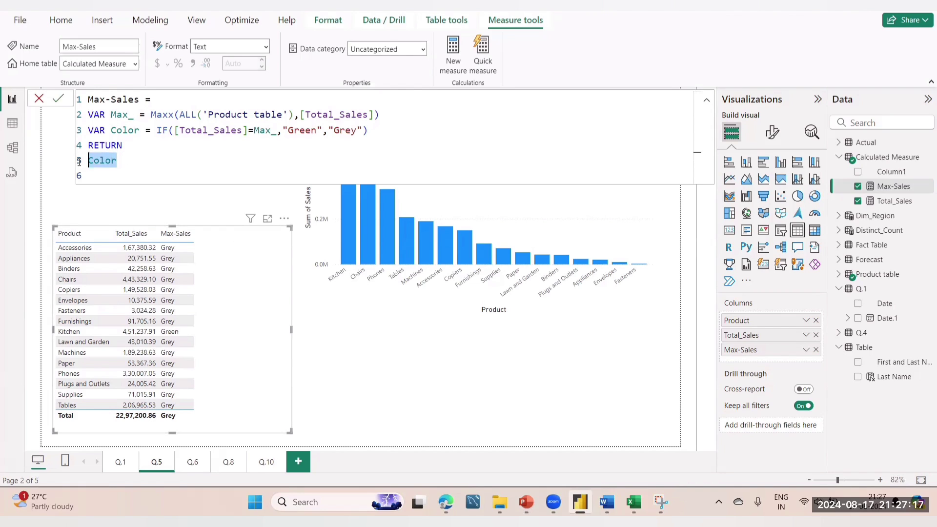
text(Max)
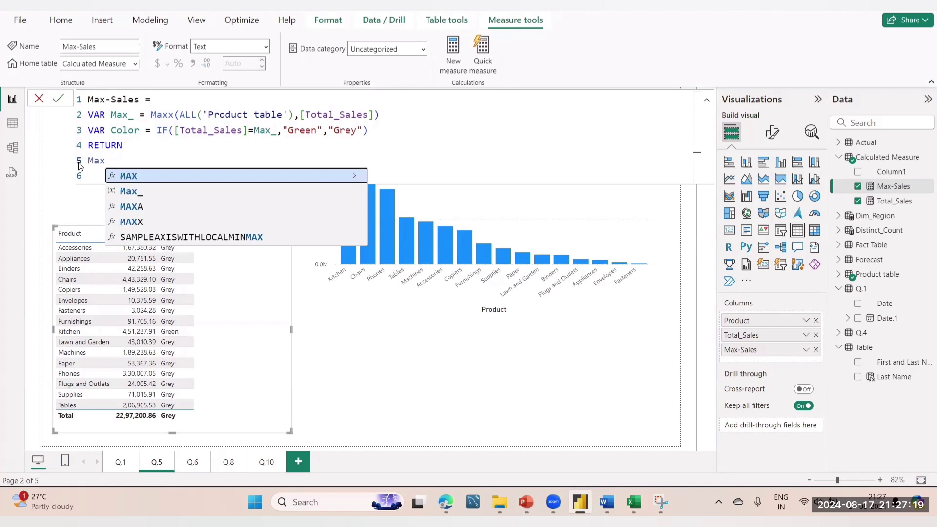
key(Down)
key(Tab)
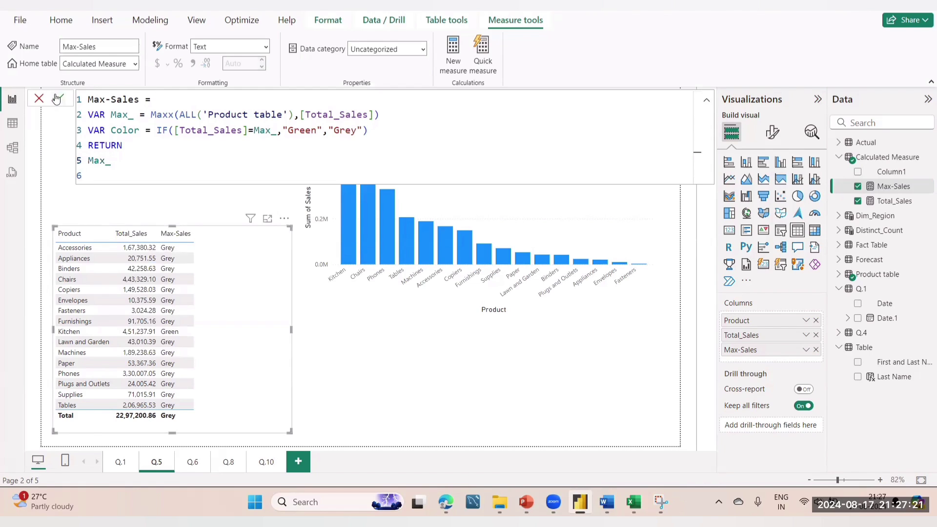
click(57, 99)
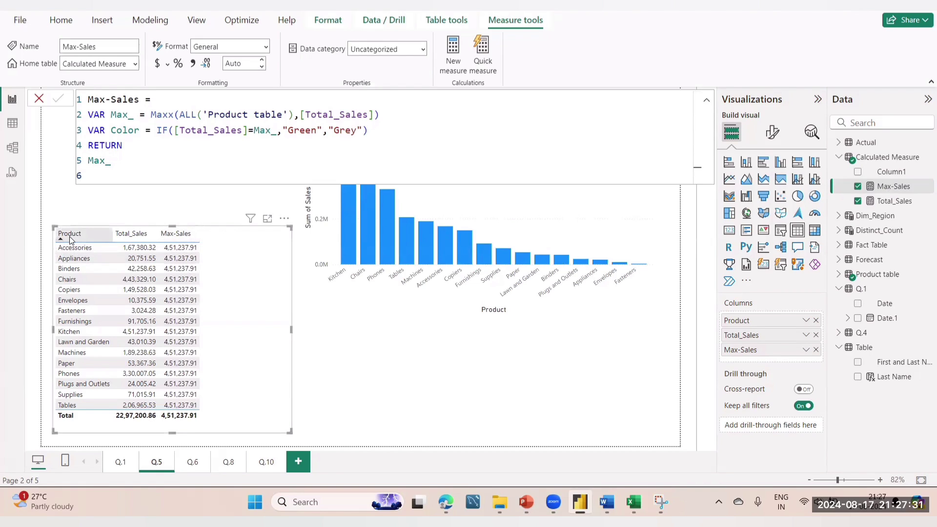
Step: Sort the product table by Total_Sales in descending order, and make the Max-Sales measure return the Color variable again
click(131, 234)
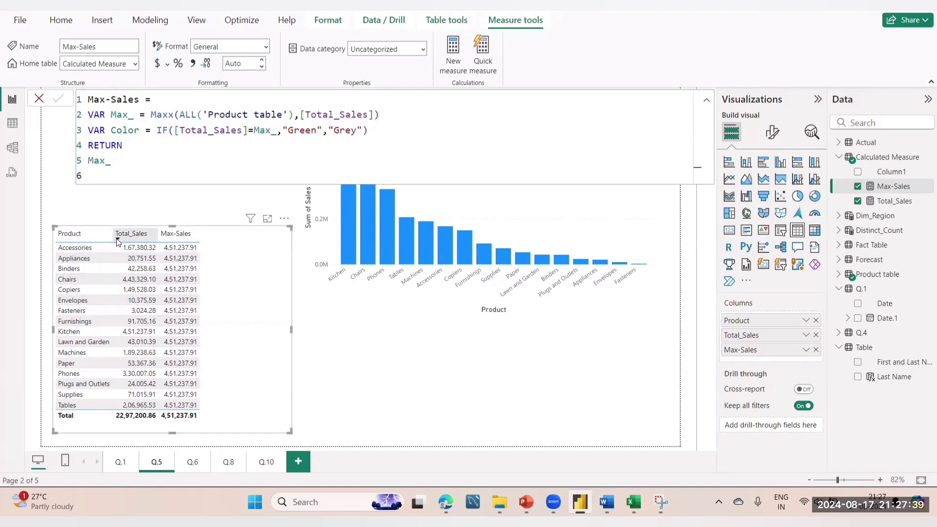
click(130, 233)
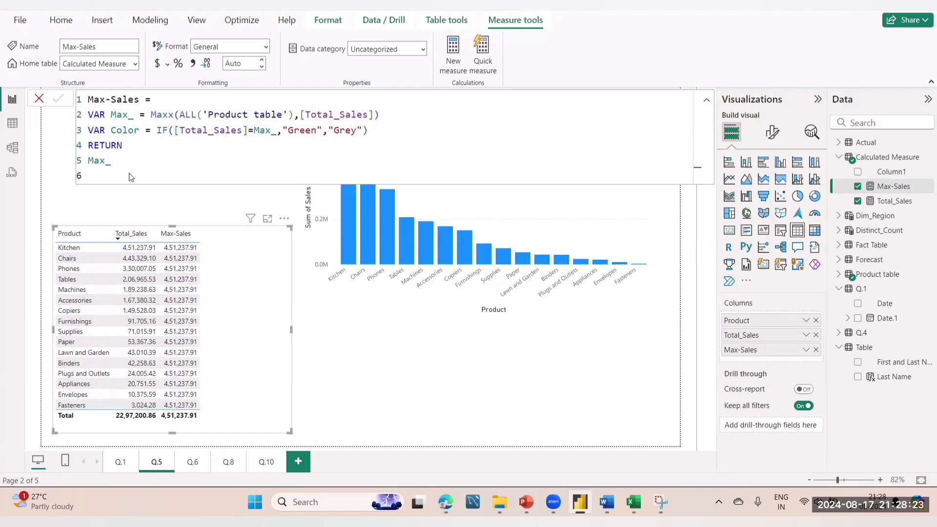
drag(122, 160, 57, 158)
text(Colo)
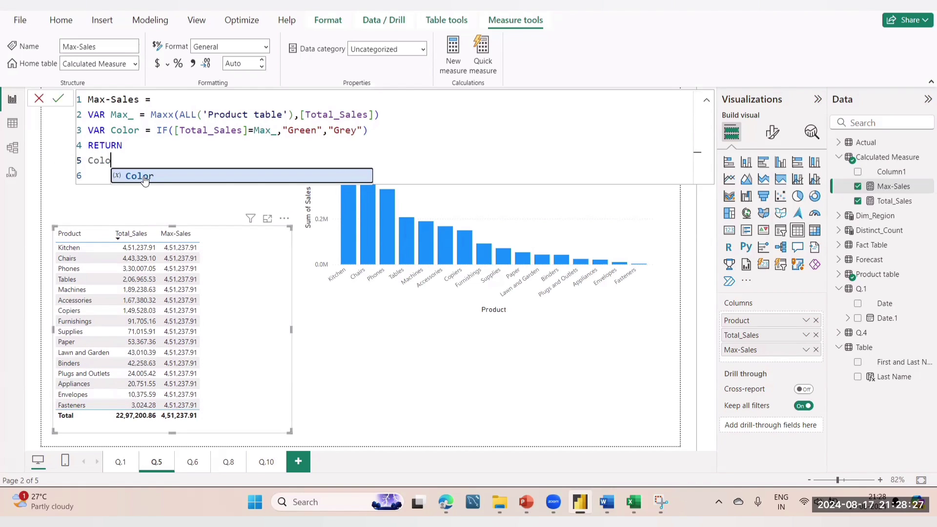
click(144, 180)
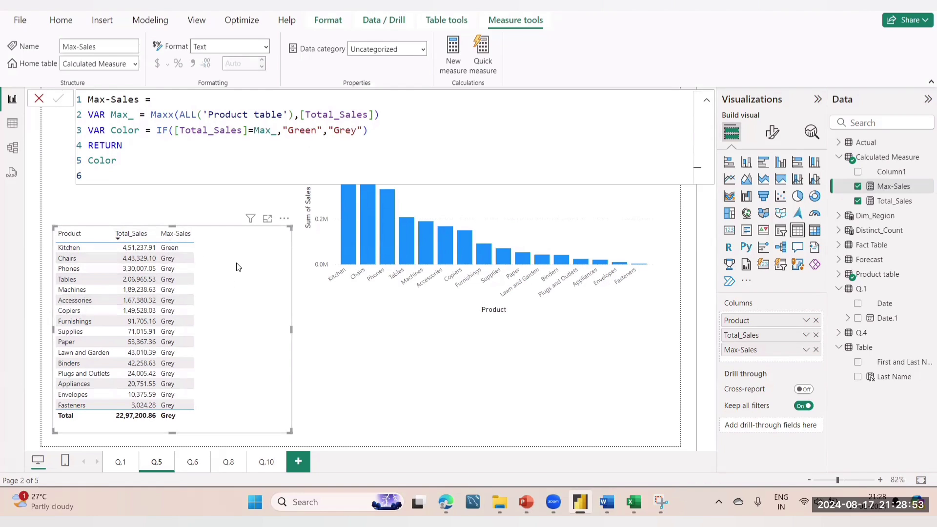
Step: Open the conditional formatting settings for the column color of the Sum of Sales by Product chart
click(521, 216)
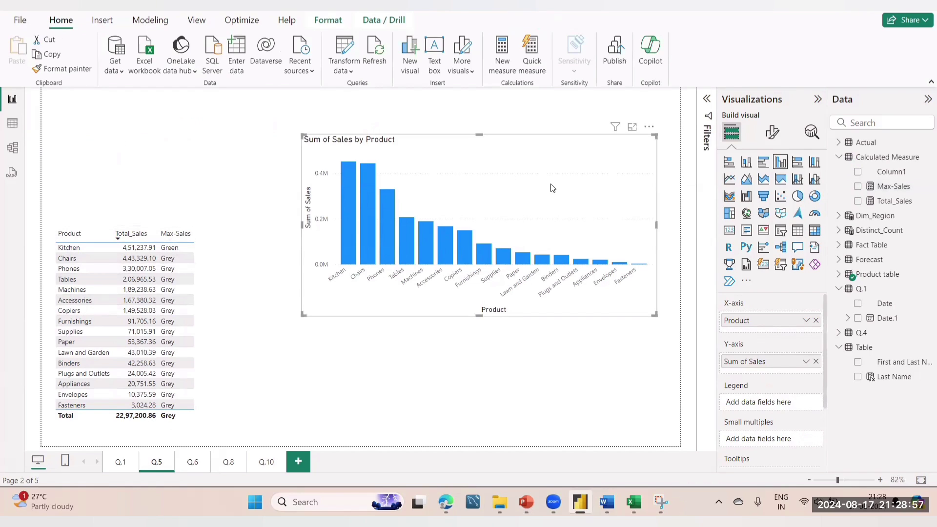
click(773, 133)
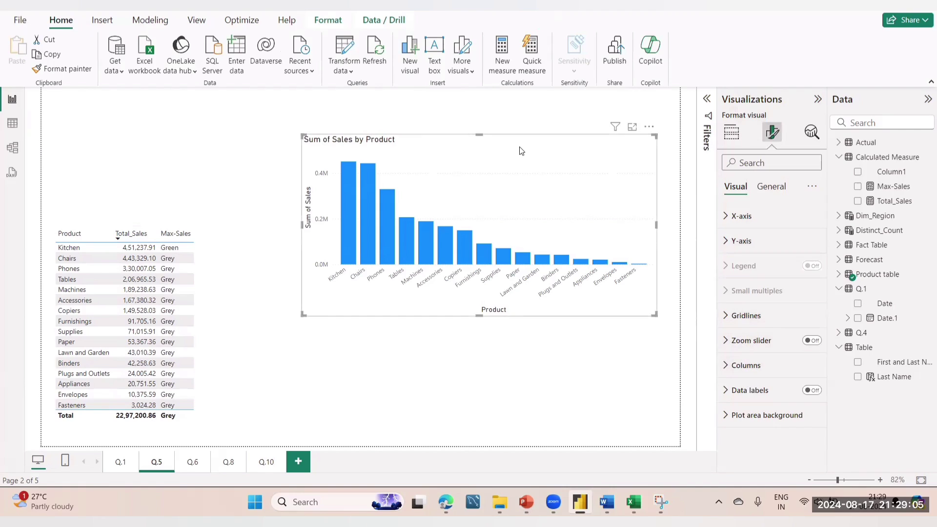
click(748, 368)
scroll(765, 428, down, 3)
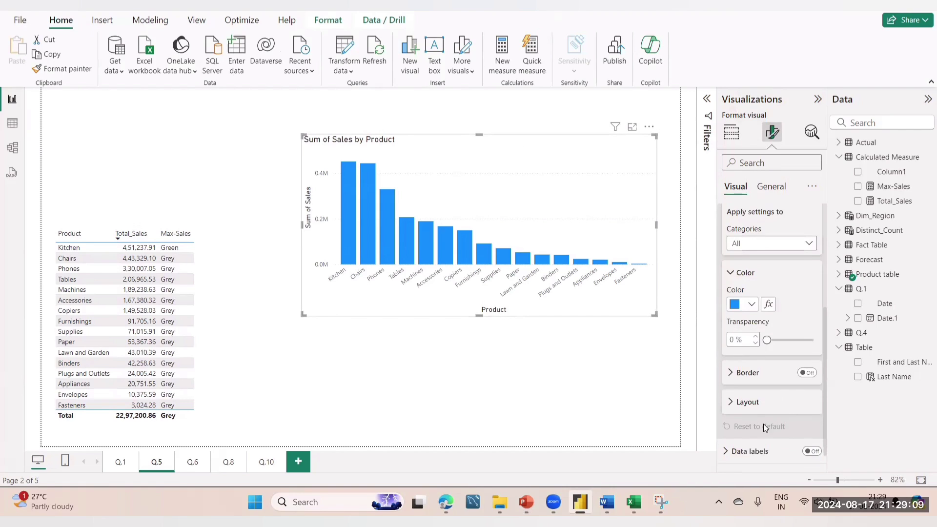
click(769, 305)
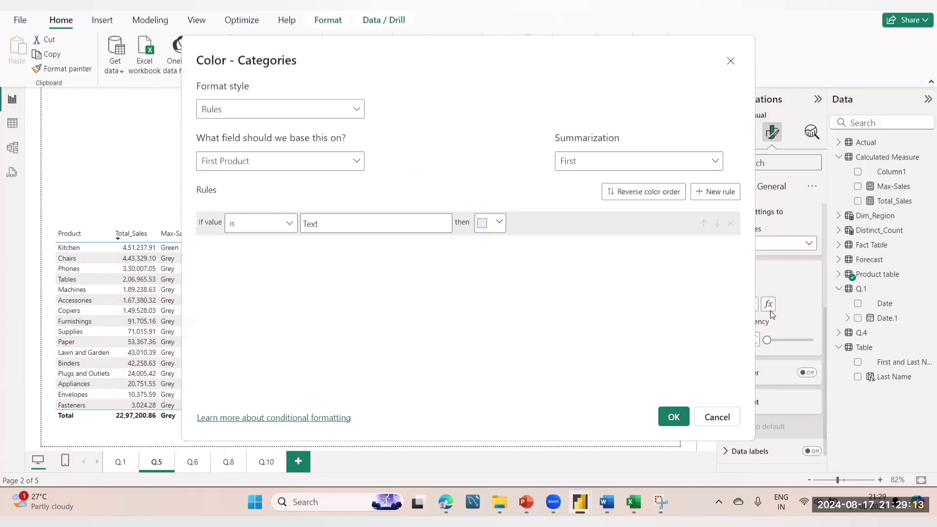
Step: Set the color's format style to Field value based on the Max-Sales measure, and apply it to the chart
click(254, 108)
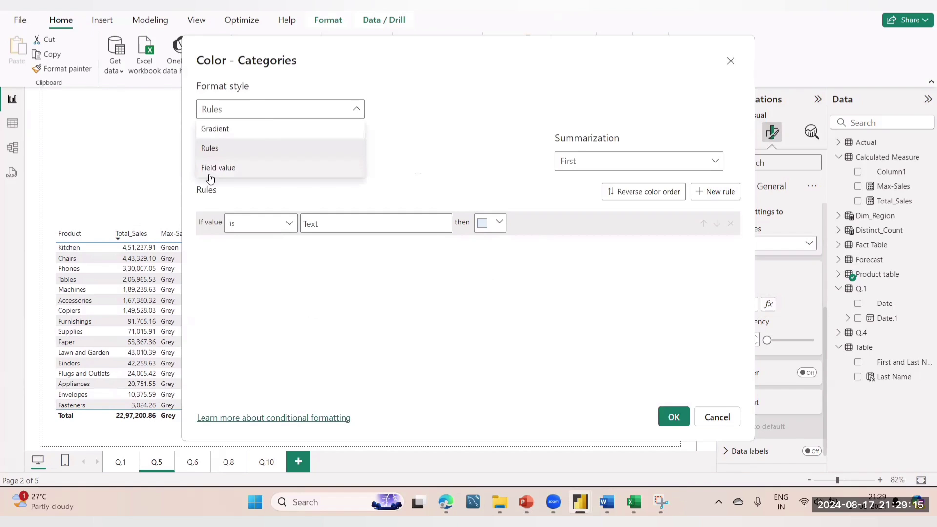
click(218, 167)
click(257, 164)
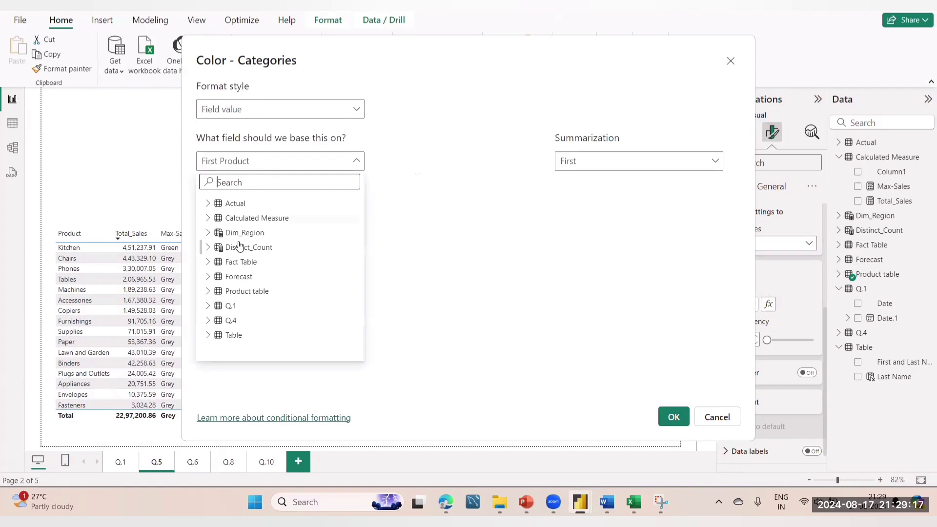
click(207, 218)
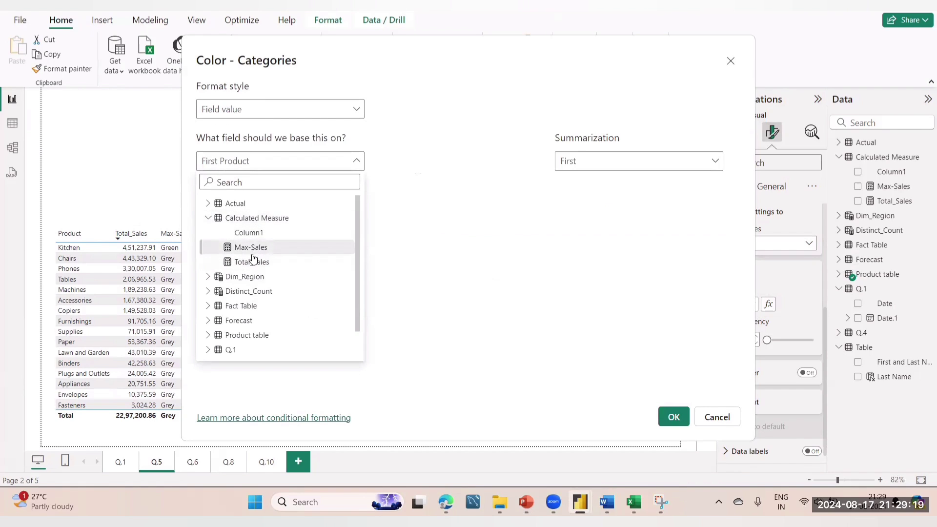
click(254, 247)
click(674, 416)
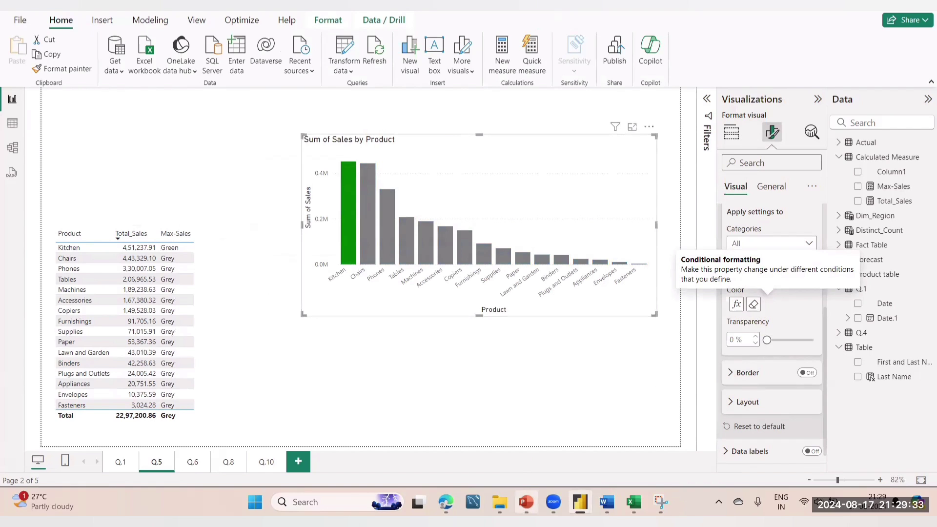
Step: Read the question 6 slide on optimizing reports with huge data in PowerPoint, and return to Power BI's Q.6 page
click(527, 502)
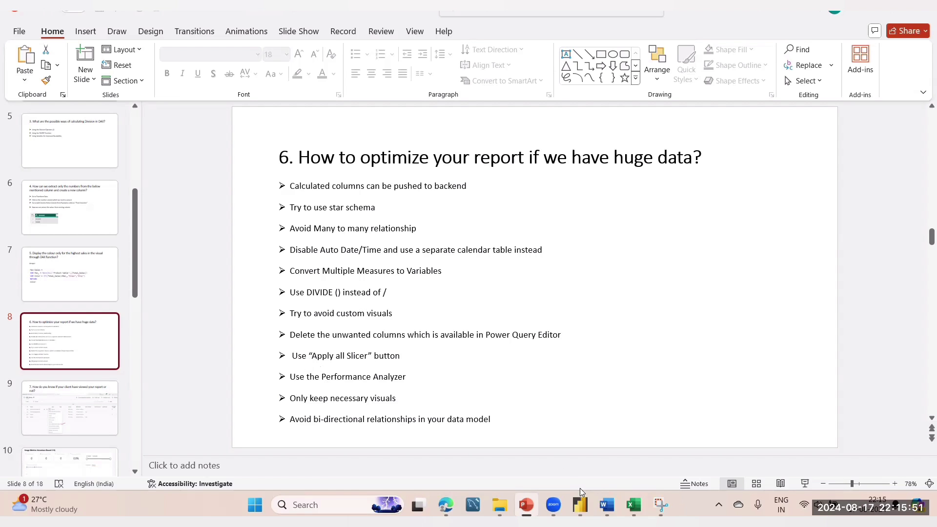
click(580, 504)
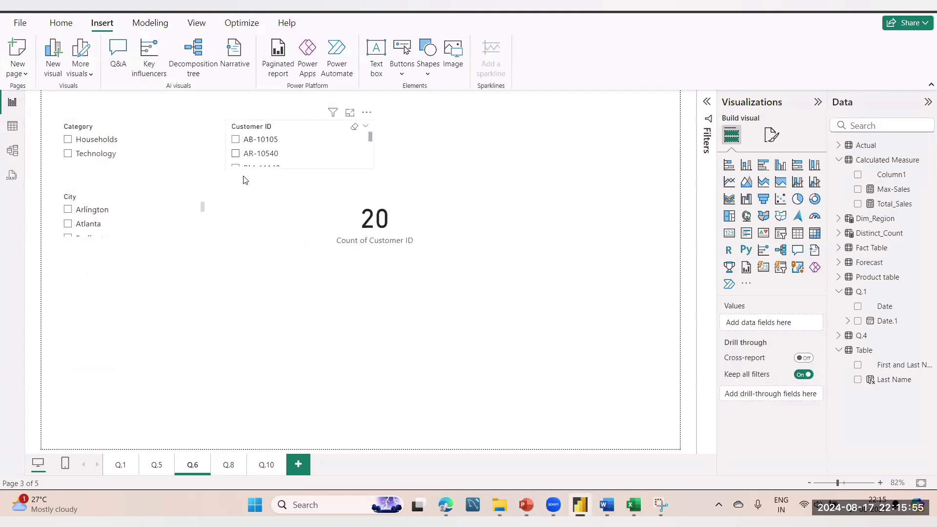
Step: Filter the page with Households in the Category slicer and the first Customer ID, and clear both selections again
click(86, 142)
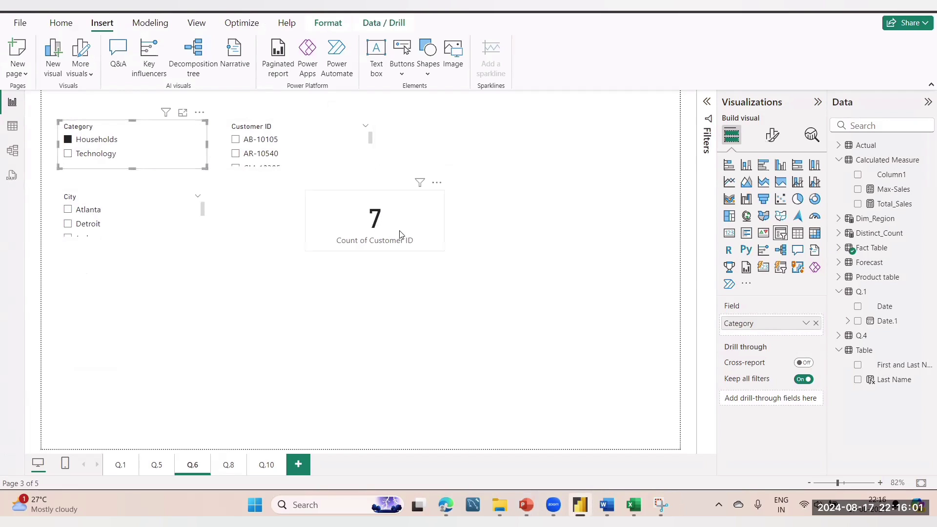
click(254, 141)
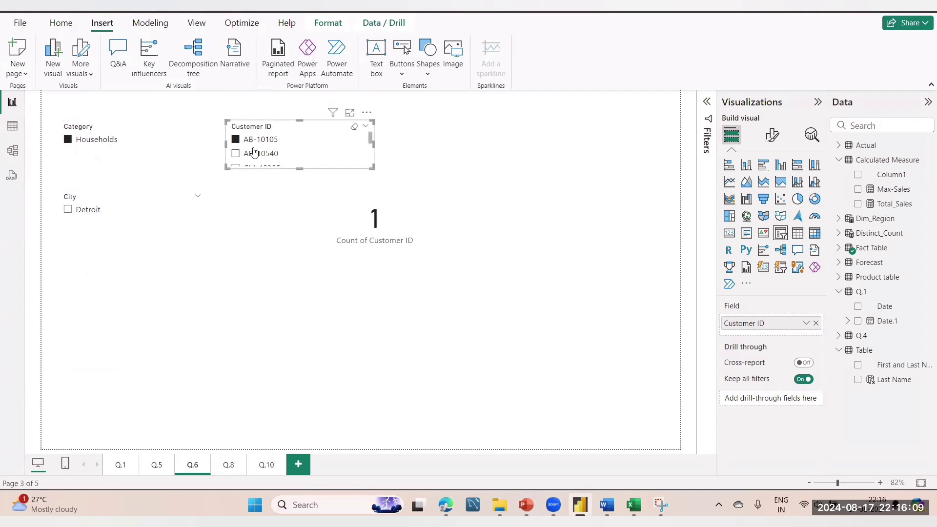
click(106, 146)
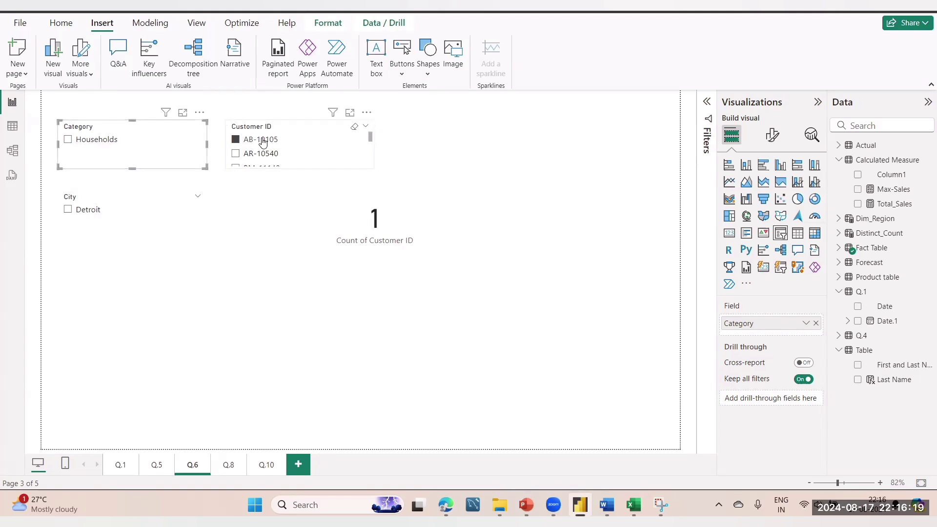
click(263, 141)
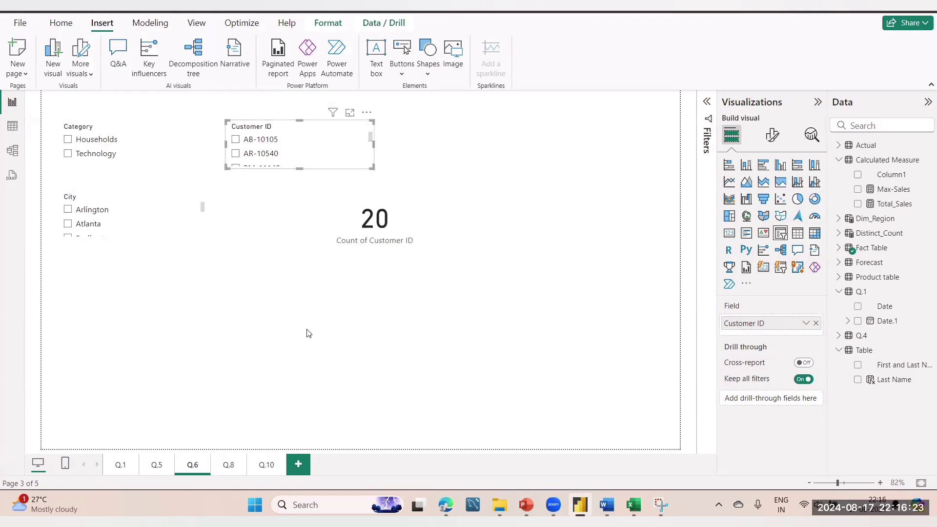
click(421, 320)
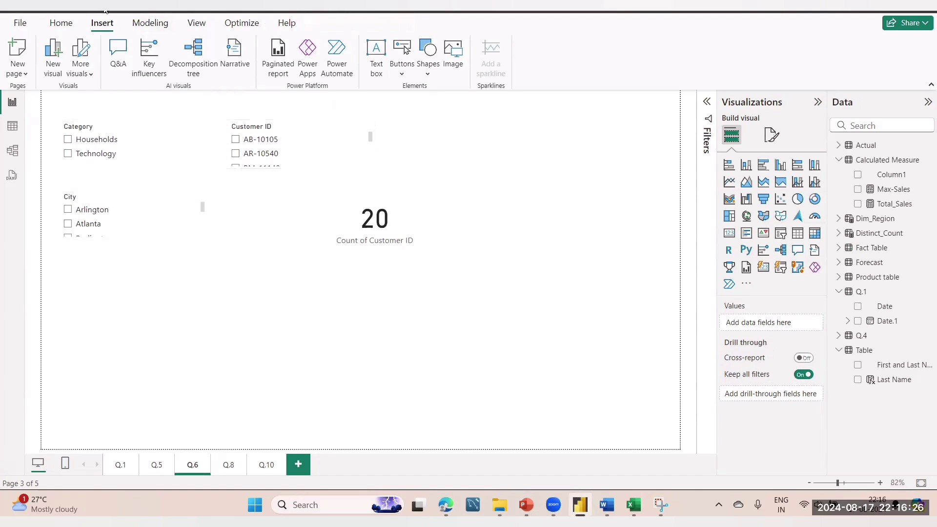
Step: Insert an Apply all slicers button and place it in the upper-right area of the report page
click(402, 74)
click(422, 268)
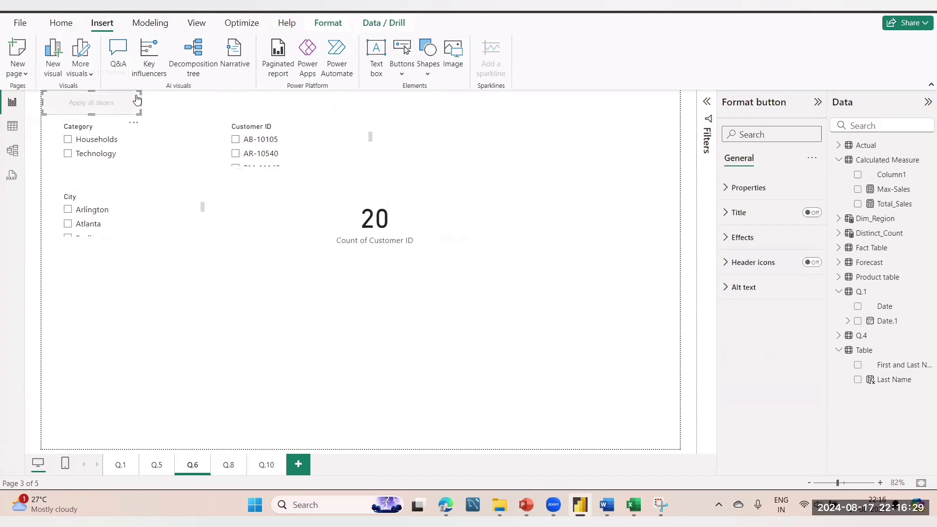
drag(133, 126, 627, 142)
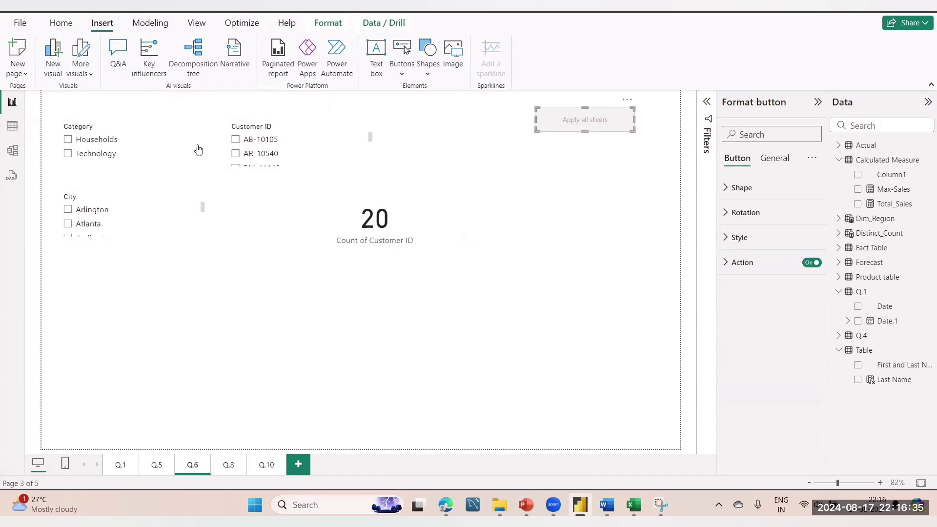
Step: Select Households in the Category slicer and the first Customer ID, and apply both slicer selections together
click(92, 144)
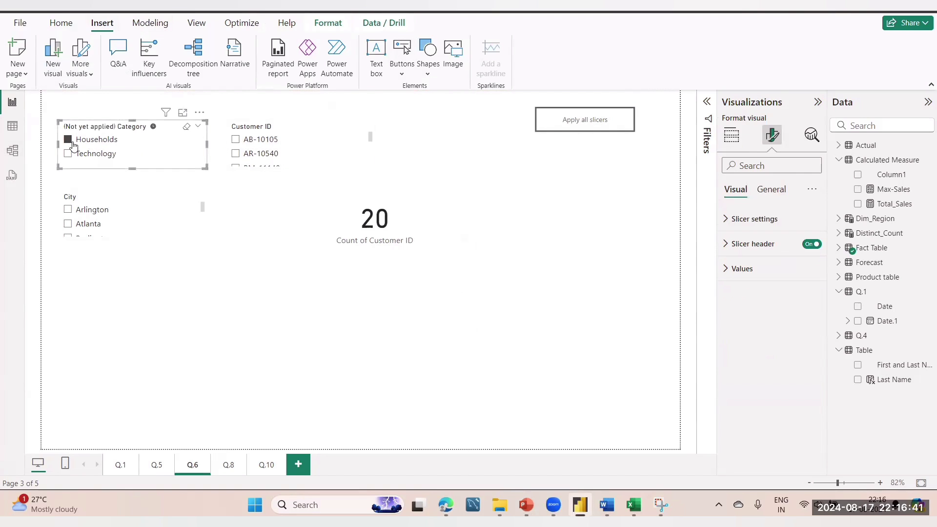
click(267, 140)
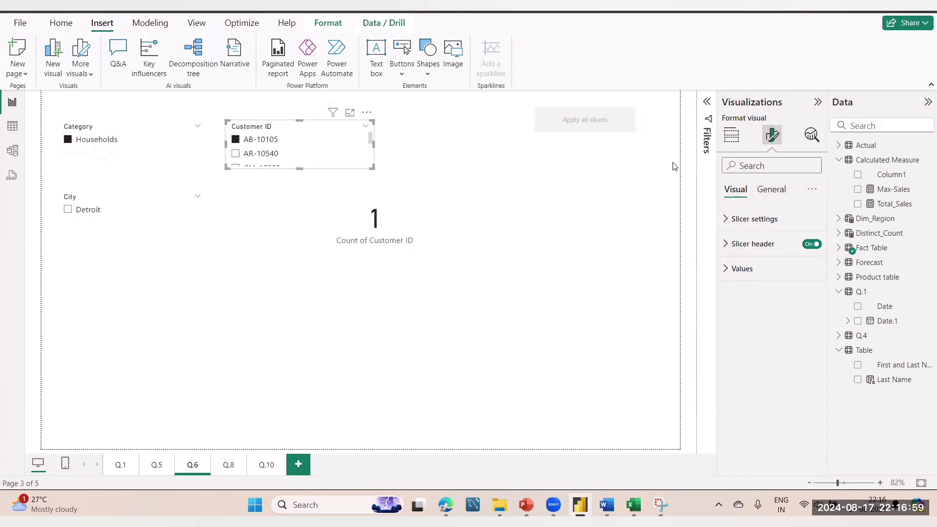
Step: Switch to PowerPoint and read the slides on report optimization, client report views and usage metrics, up to question 8 on the distinct customer count
mouse_move(526, 505)
click(467, 482)
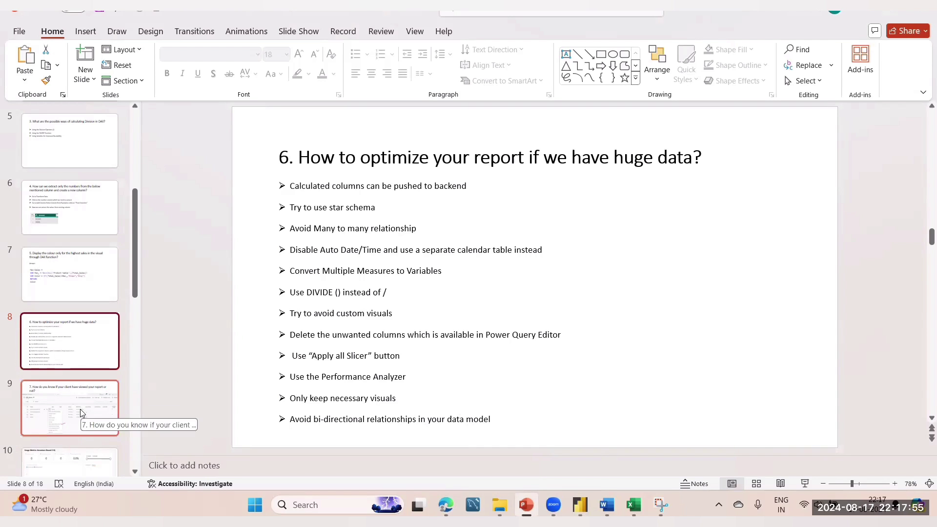
click(113, 416)
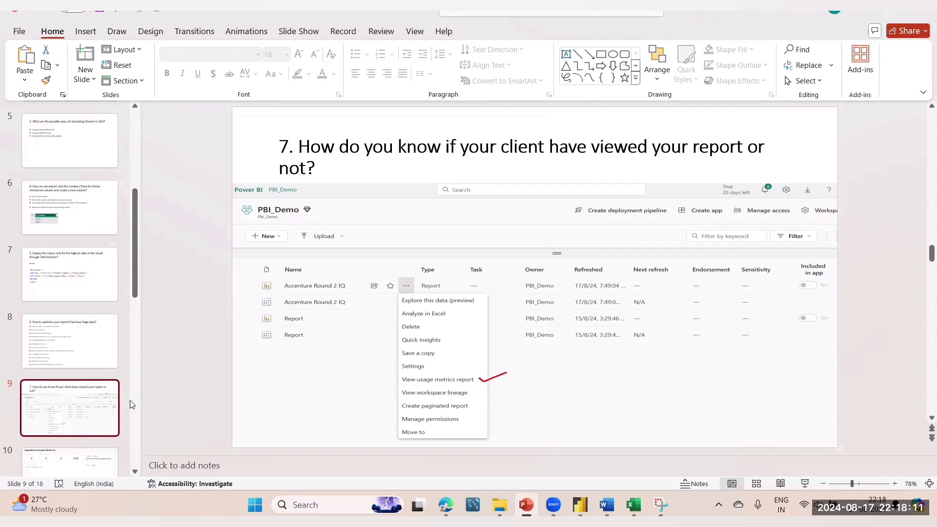
click(59, 466)
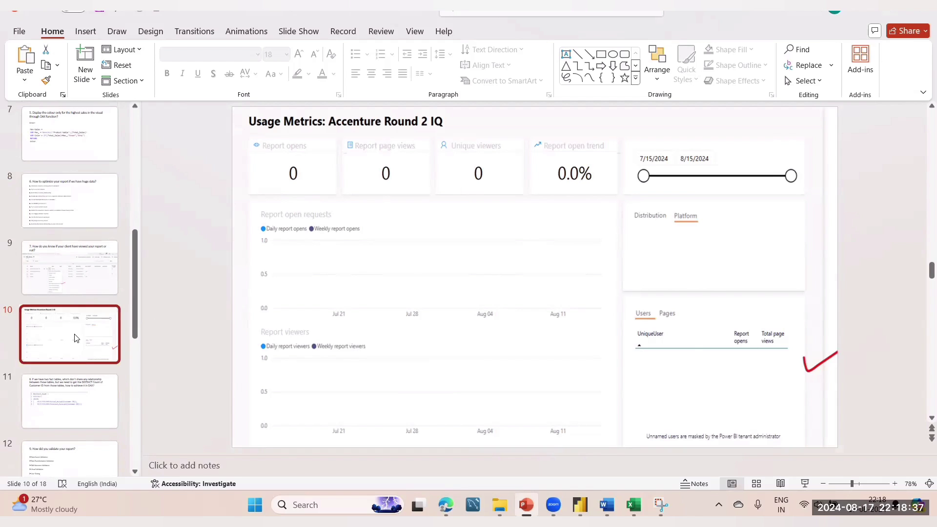
key(Down)
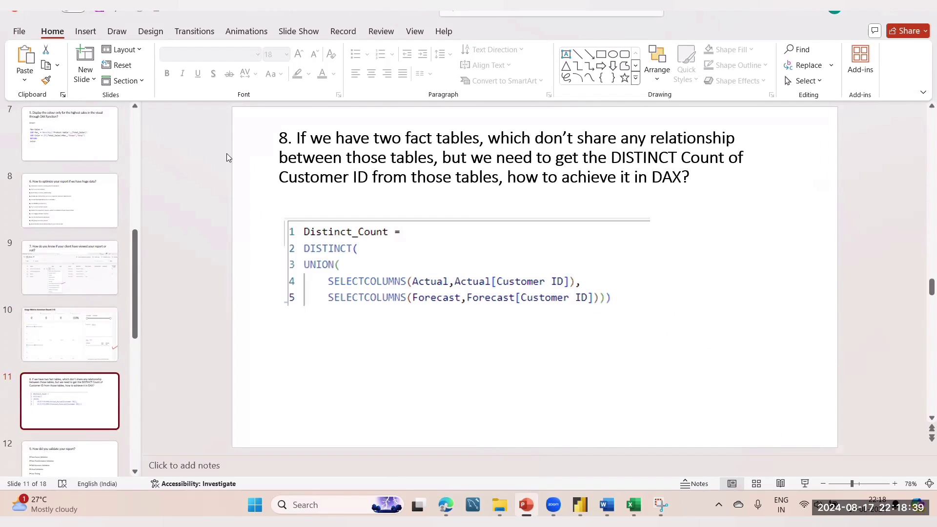